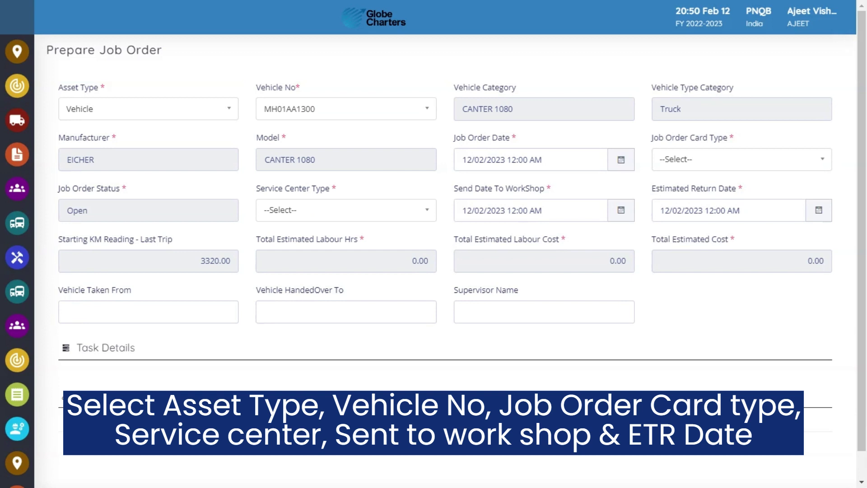
Step: Set the job order card type to Preventive Maintenance and the service center type to Vendor with TATA MOTORS PVT LTD:V00005
left_click(681, 168)
left_click(683, 224)
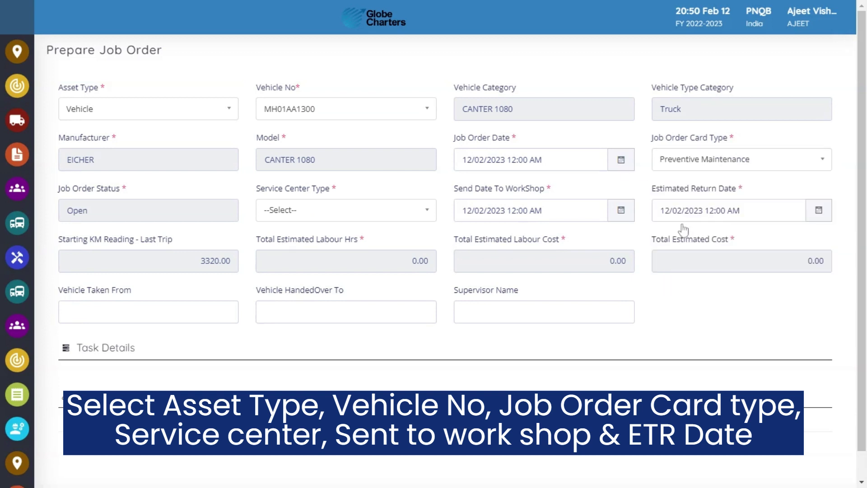
left_click(345, 215)
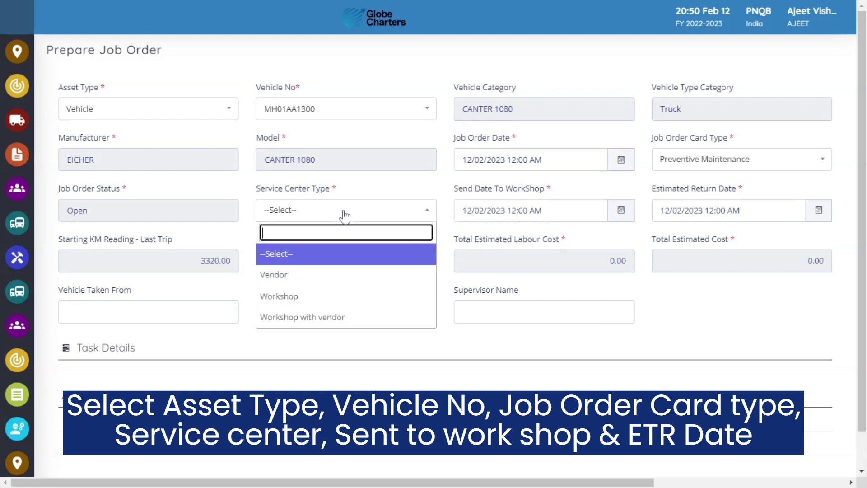
left_click(317, 280)
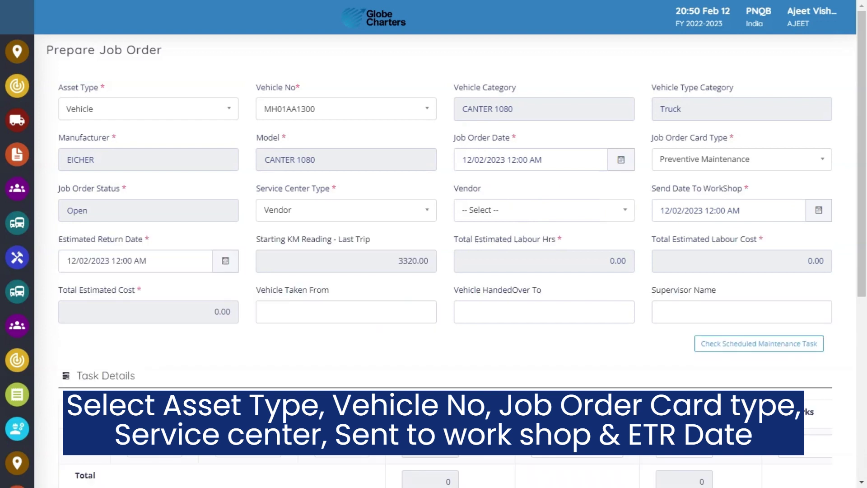
left_click(531, 221)
left_click(528, 274)
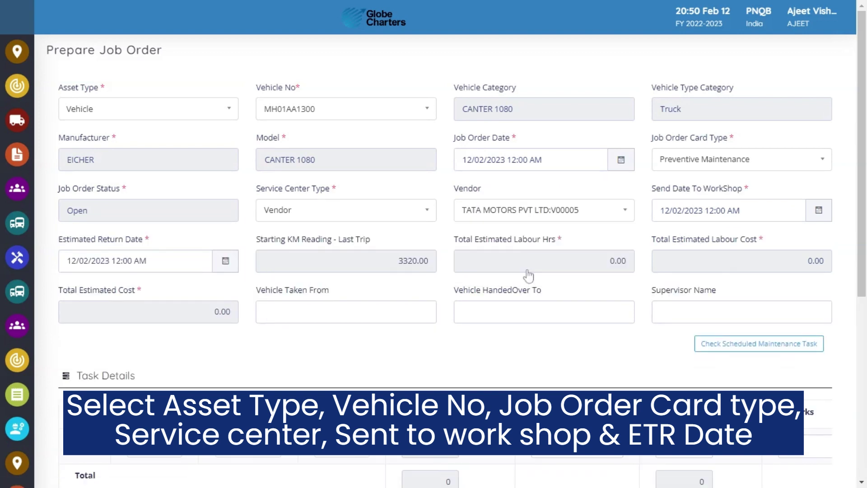
Step: Set the send date to workshop to 12/02/2023 and the estimated return date to 15/02/2023
left_click(682, 210)
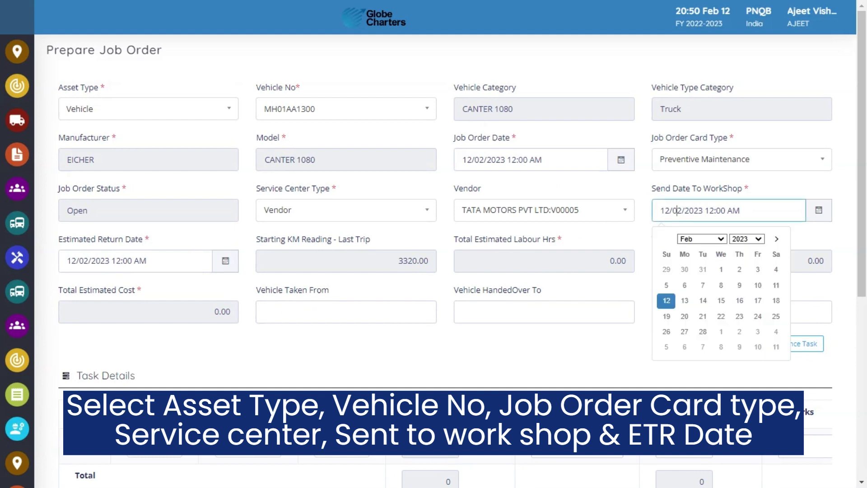
left_click(663, 299)
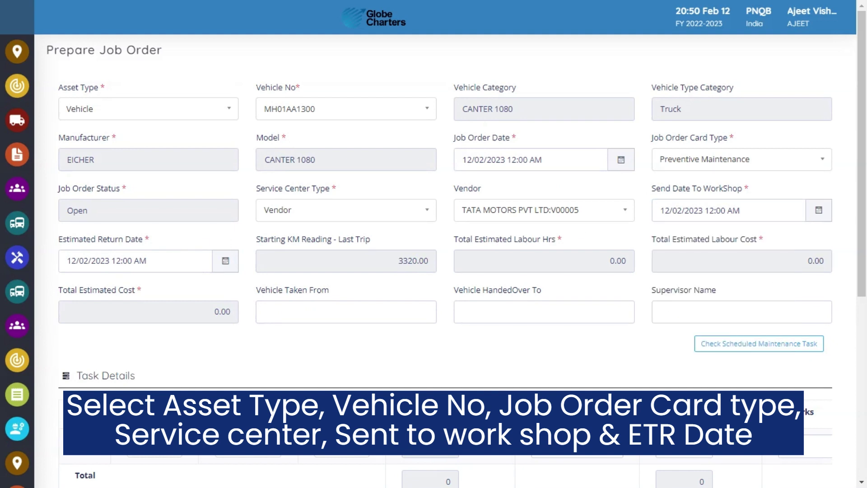
left_click(101, 260)
left_click(125, 352)
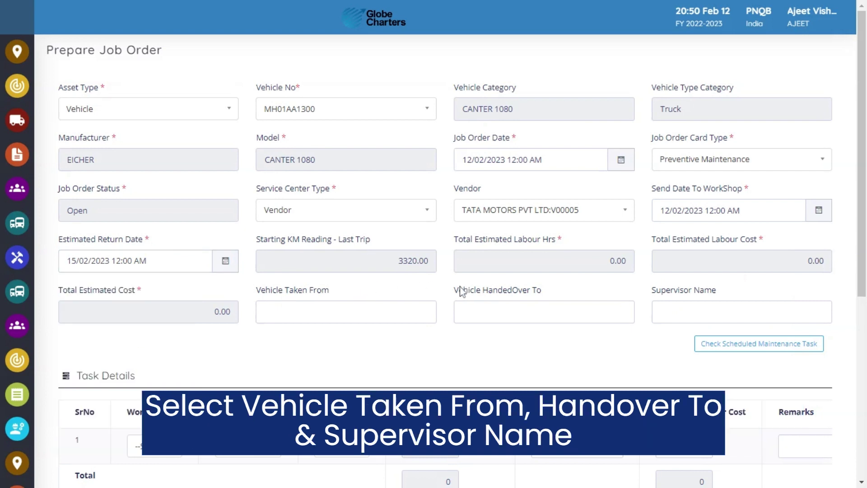
Step: Enter Pune as the place the vehicle is taken from, Vendor as the handover party, and the supervisor's name
left_click(427, 311)
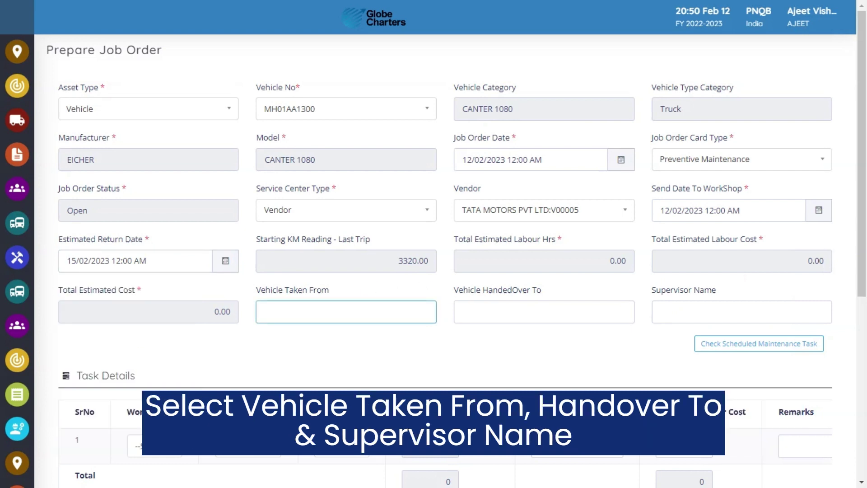
type("Pune")
key("Tab")
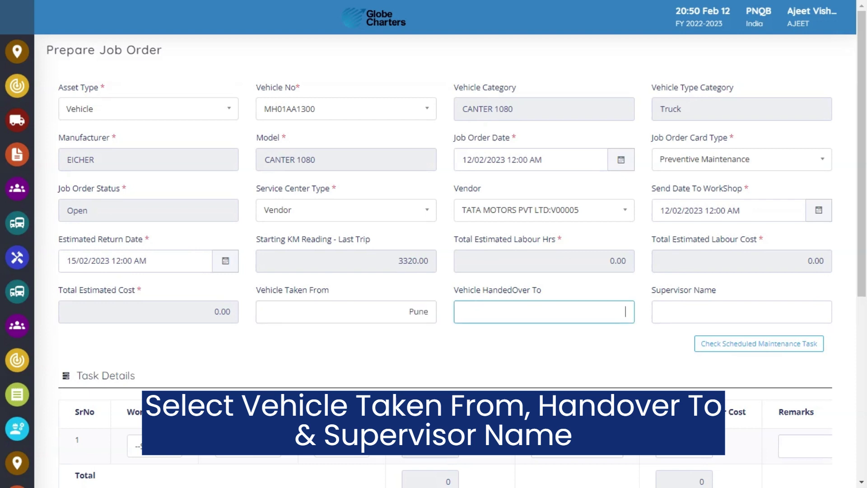
type("Vwen")
type("ndo")
type("r")
left_click(668, 316)
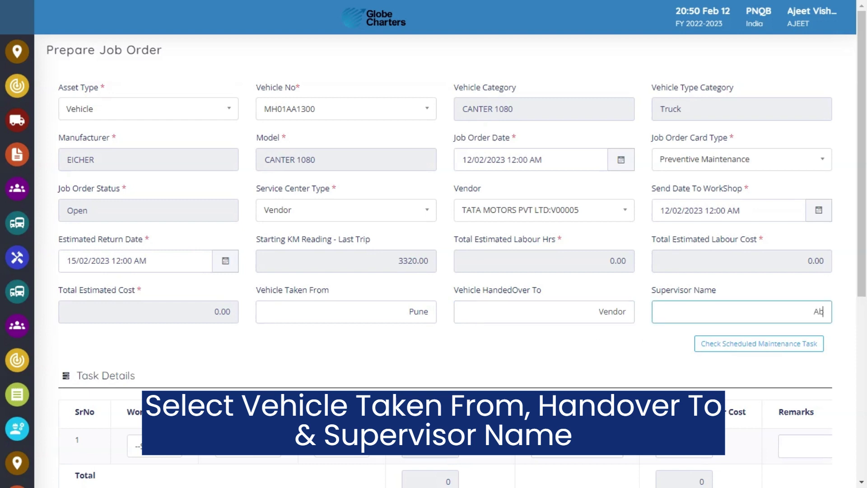
type("Abdul")
left_click(557, 349)
Step: In the first task row, choose the Schedule maintenance work group and the Cutch Plate Change task description
scroll(533, 337, "down", 2)
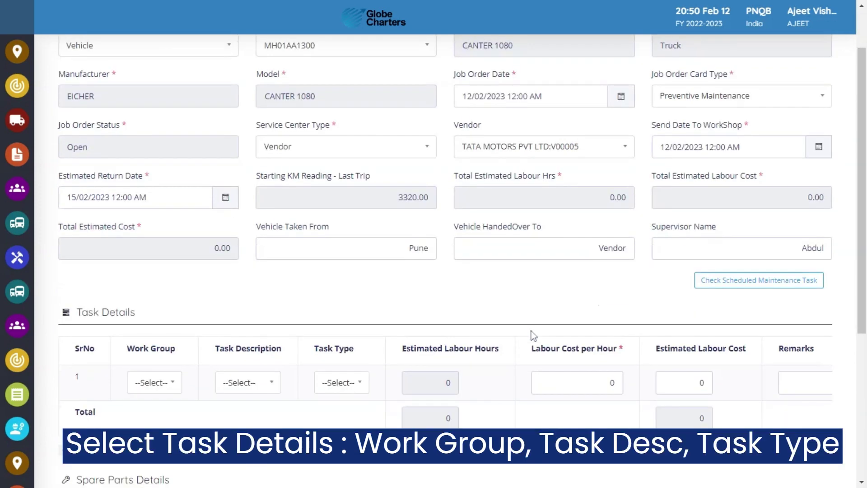
scroll(532, 337, "down", 2)
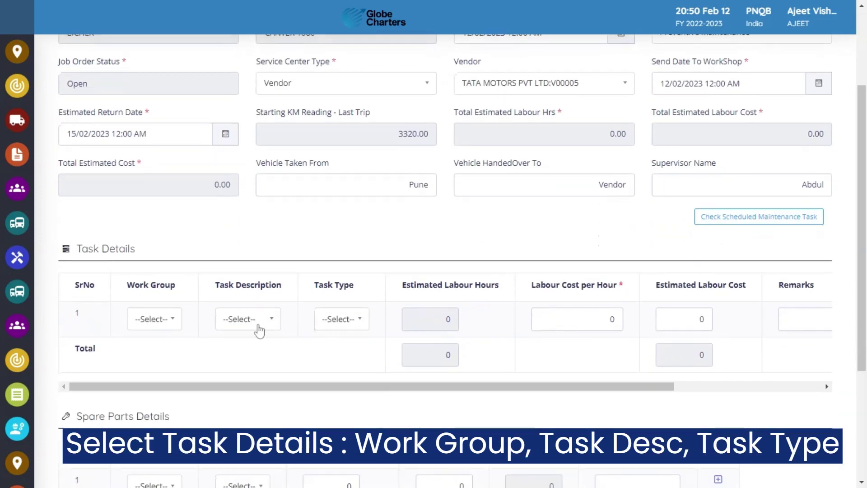
left_click(169, 325)
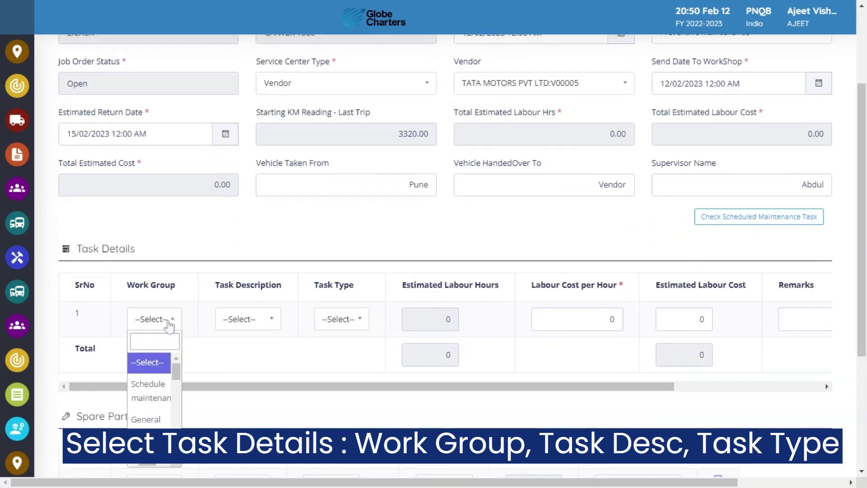
scroll(165, 386, "down", 2)
scroll(161, 375, "up", 2)
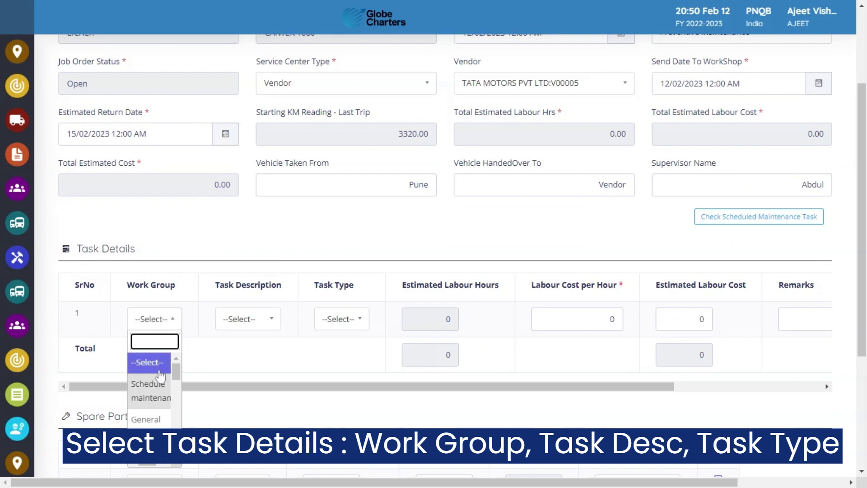
left_click(157, 392)
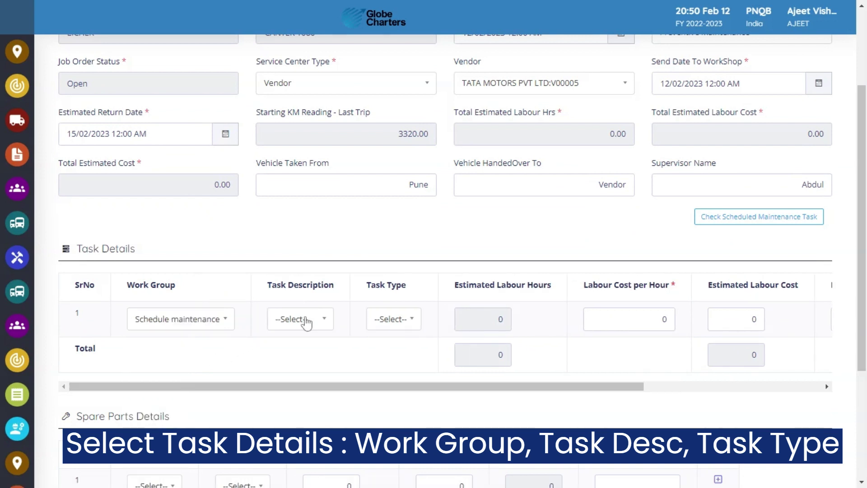
left_click(307, 323)
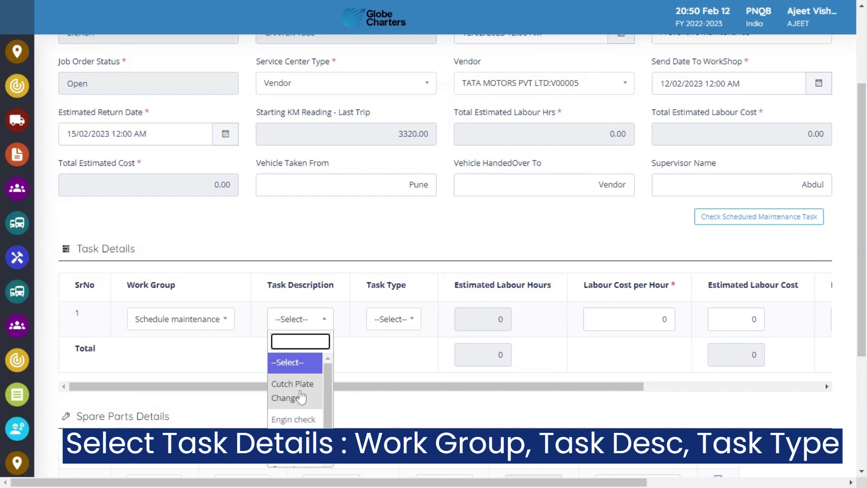
left_click(298, 400)
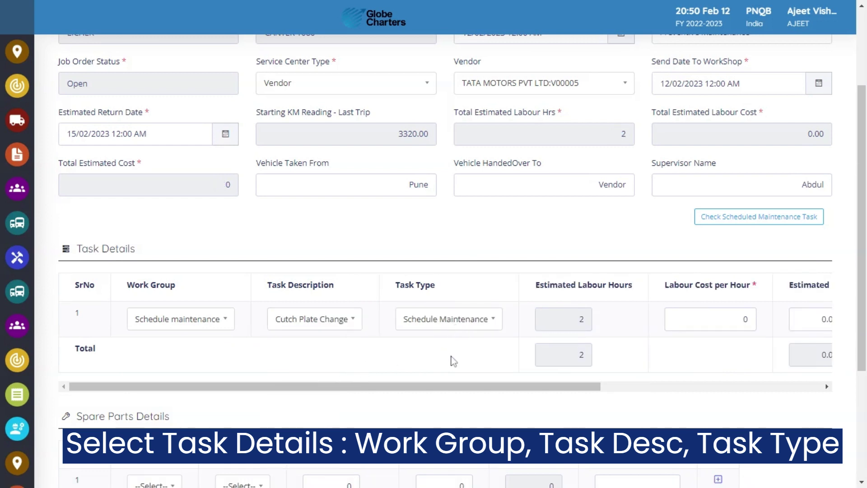
Step: Keep Schedule Maintenance as the task type and set the task's labour cost per hour to 1000
scroll(451, 364, "down", 2)
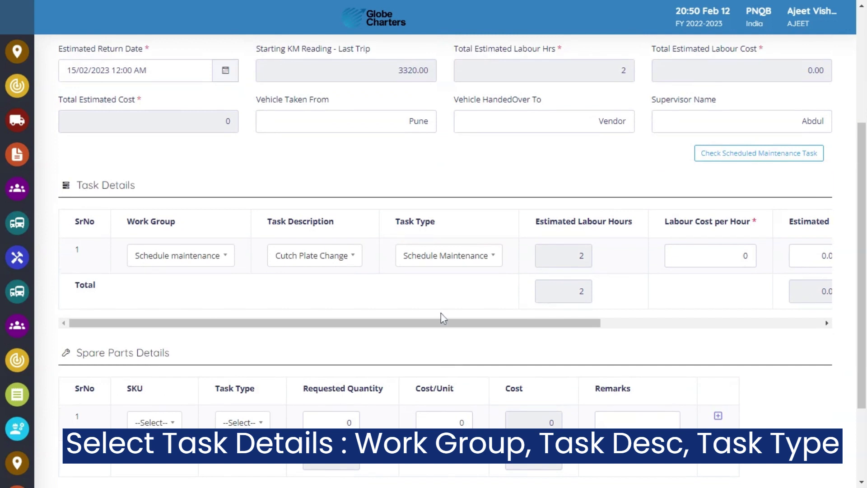
left_click(435, 260)
left_click(431, 351)
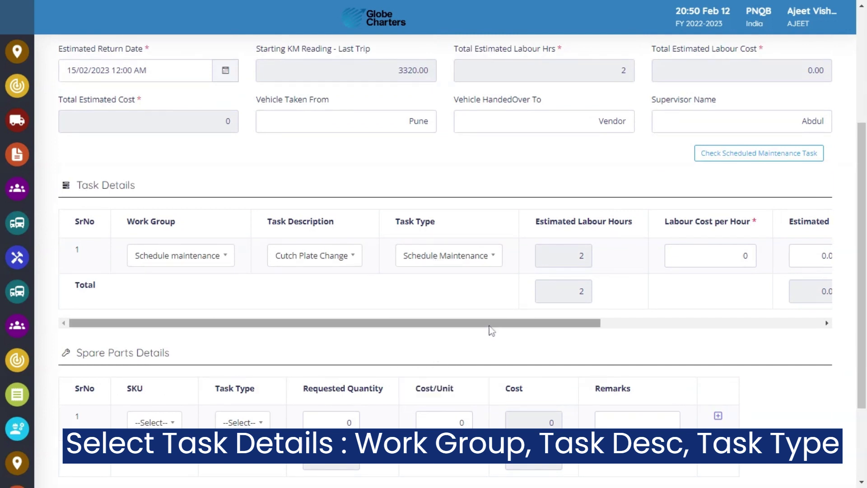
left_click_drag(489, 326, 570, 327)
left_click(355, 260)
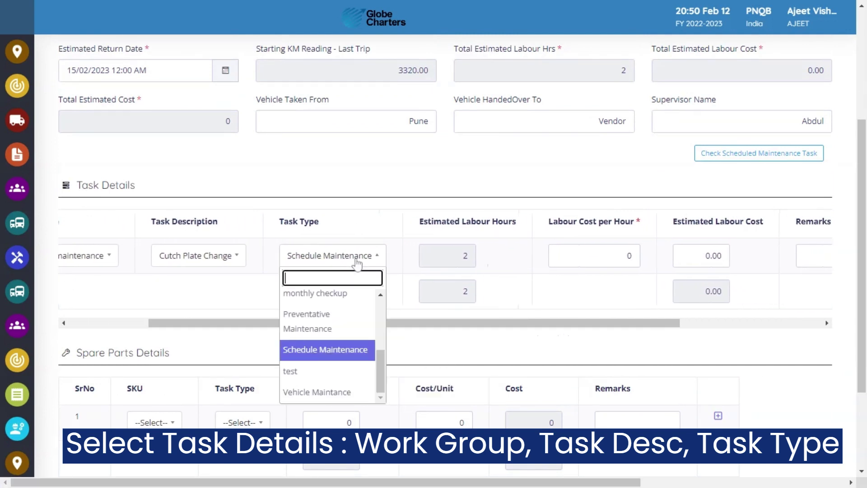
left_click_drag(482, 326, 536, 329)
double_click(555, 255)
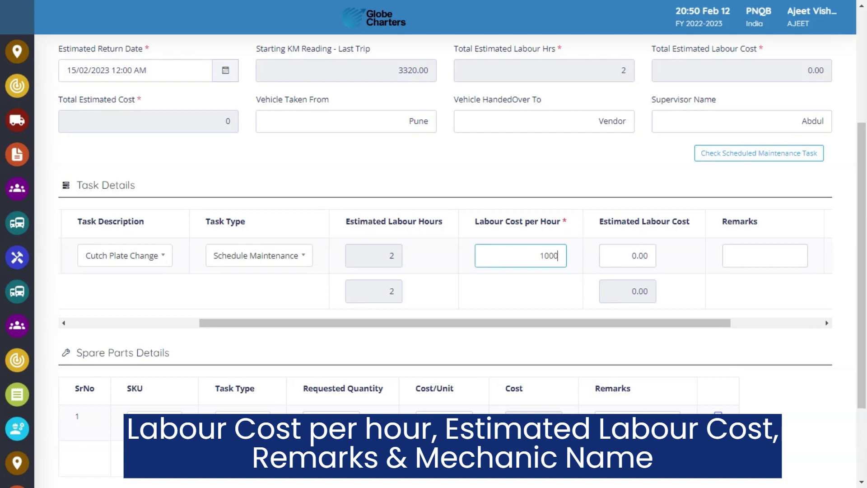
left_click(563, 284)
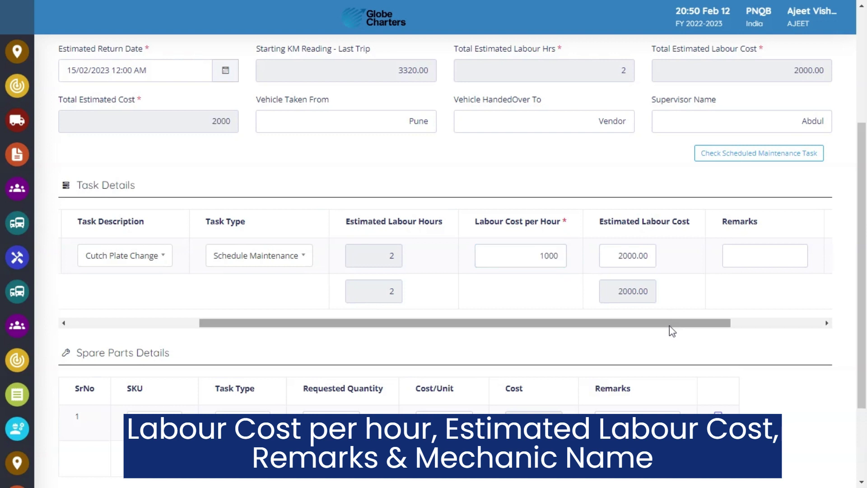
Step: Enter the remark "ok" and the mechanic's name for the Cutch Plate Change task
left_click_drag(679, 326, 751, 329)
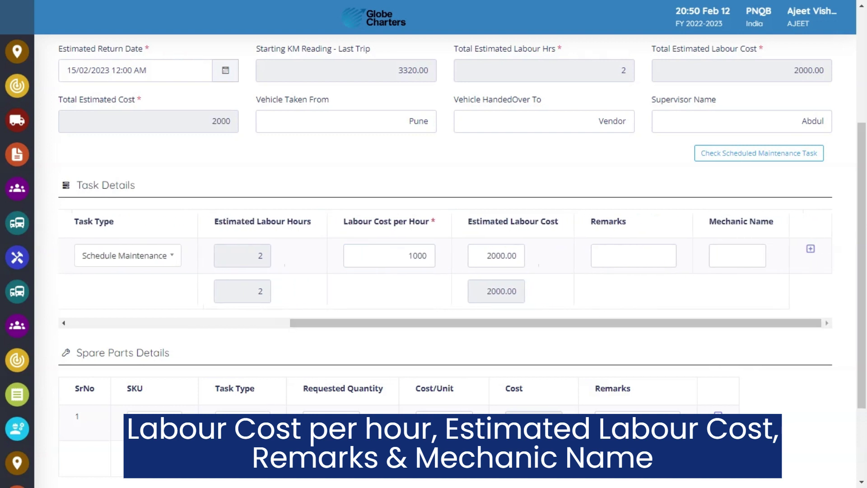
left_click(600, 256)
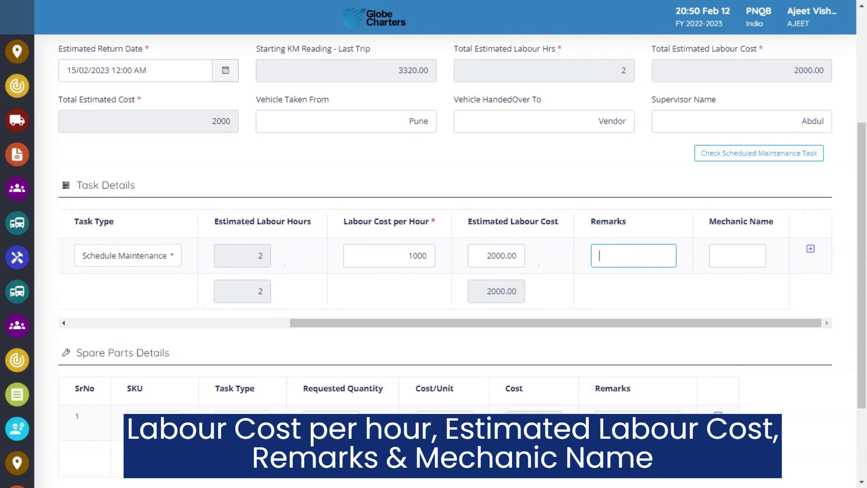
type("ok")
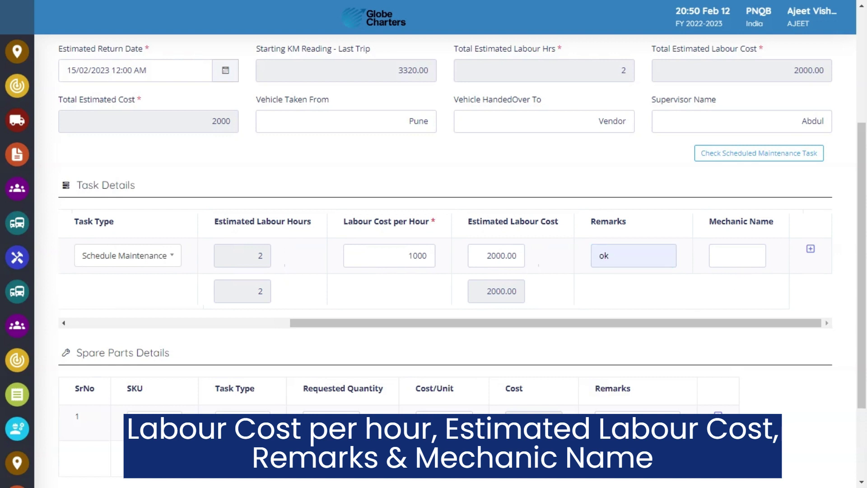
left_click(746, 261)
type("Abdul")
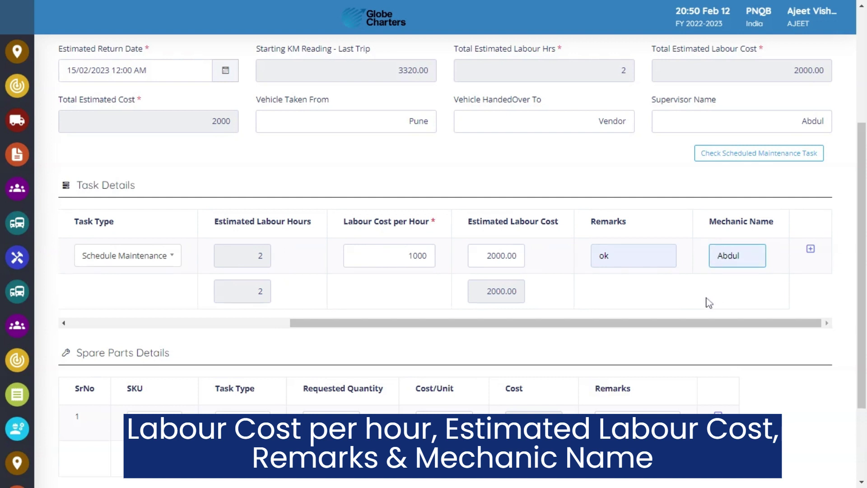
Step: In the first spare parts row, choose the SKU Clutch Plates : SKU00264 and the task type Accident Brake down
left_click(689, 325)
left_click_drag(689, 325, 355, 331)
scroll(331, 321, "down", 3)
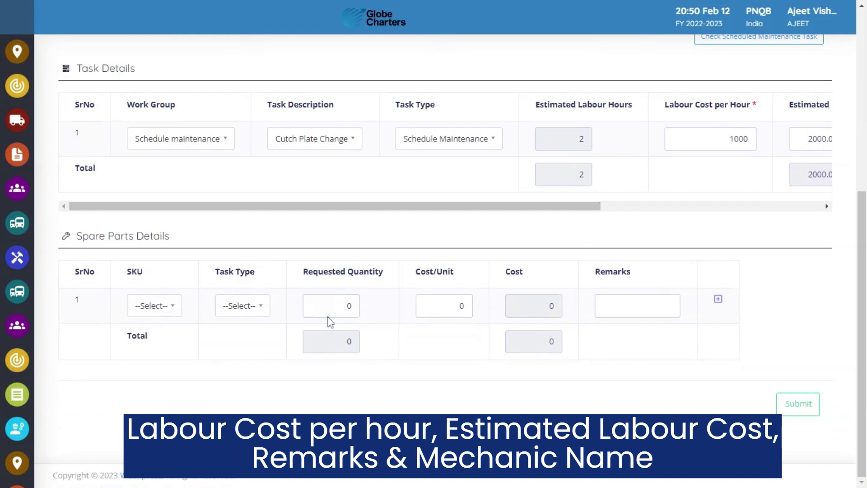
left_click(155, 313)
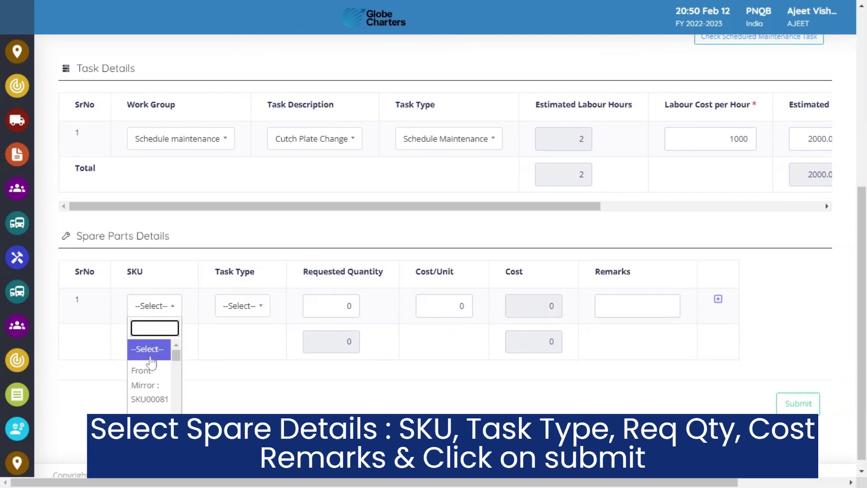
left_click(187, 389)
left_click(309, 314)
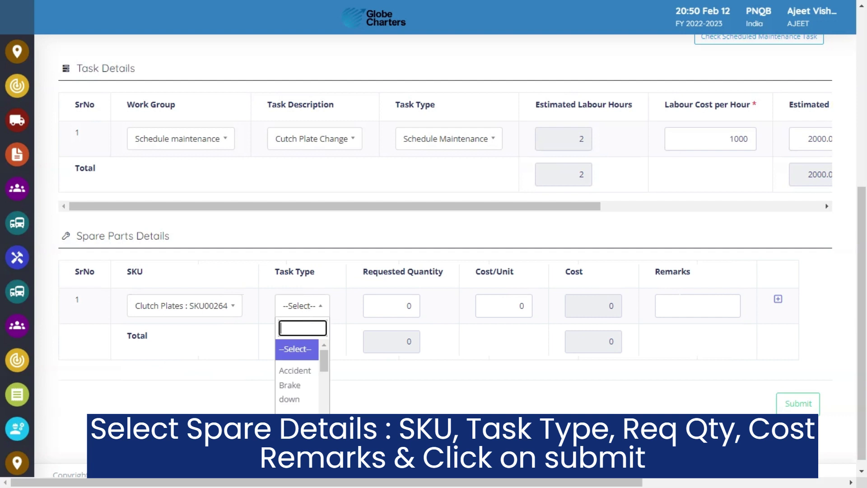
left_click(305, 384)
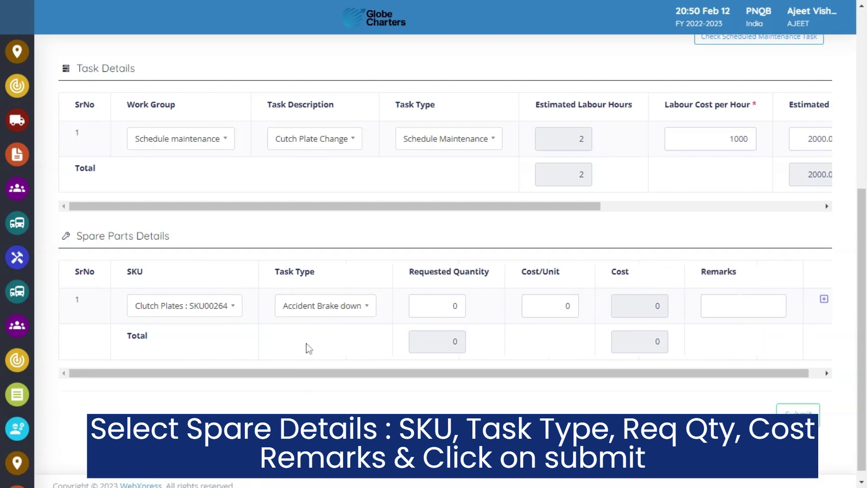
Step: Set the clutch plates' requested quantity to 2 and cost per unit to 20000, with the remark "ok"
left_click(456, 306)
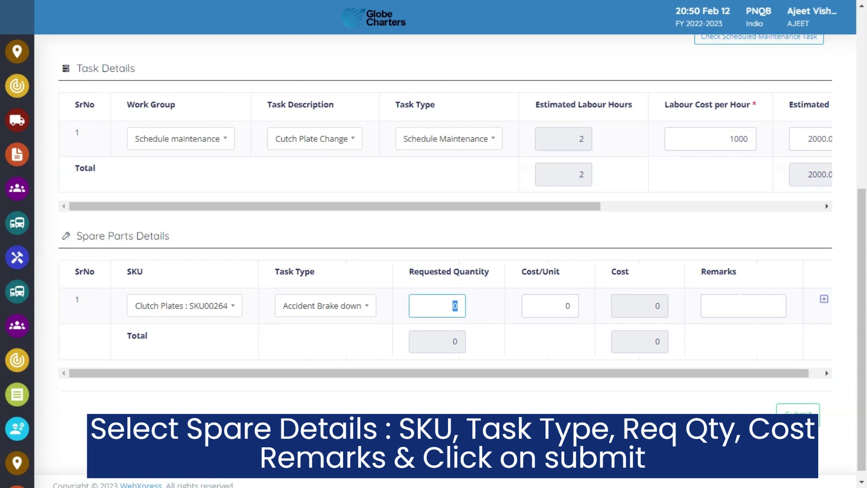
left_click(505, 337)
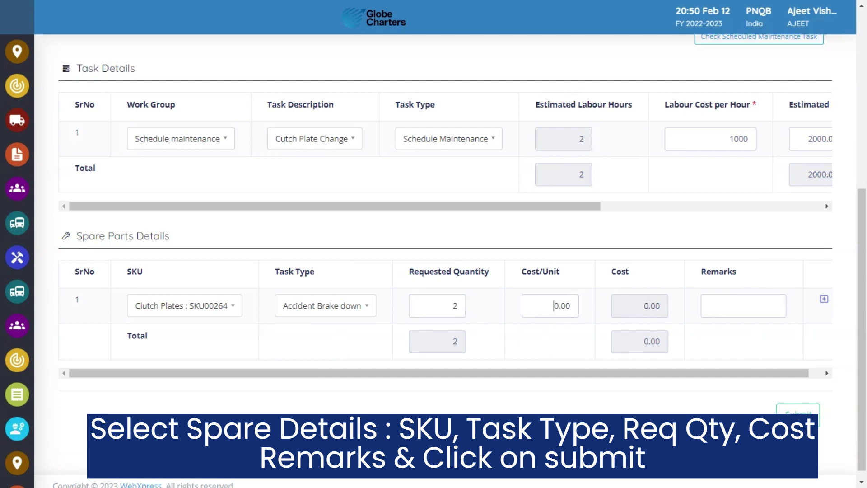
left_click(554, 306)
left_click(548, 326)
left_click(723, 307)
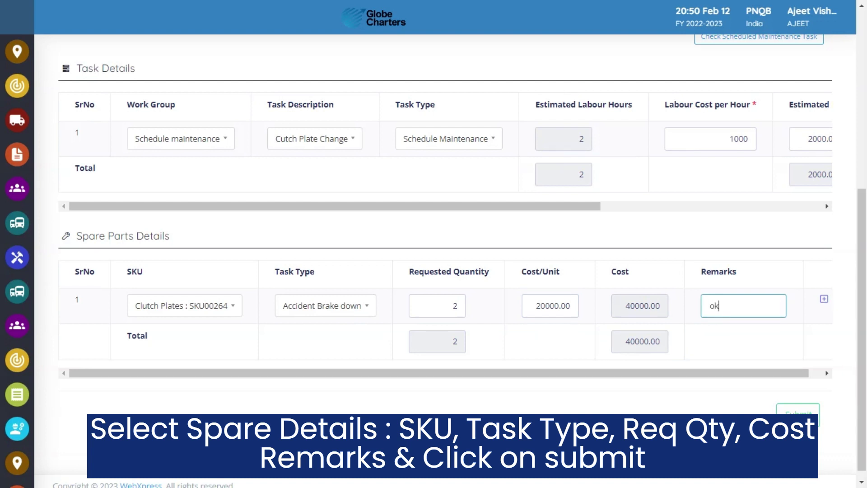
left_click(718, 334)
scroll(703, 342, "up", 2)
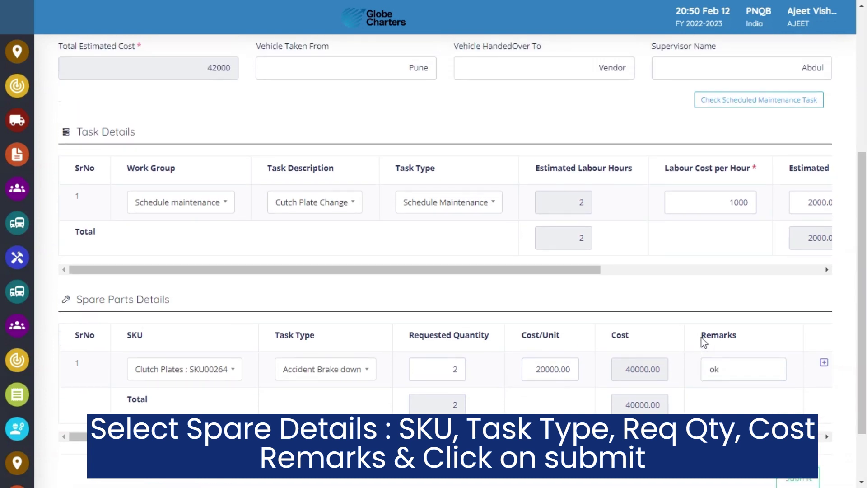
scroll(703, 342, "down", 2)
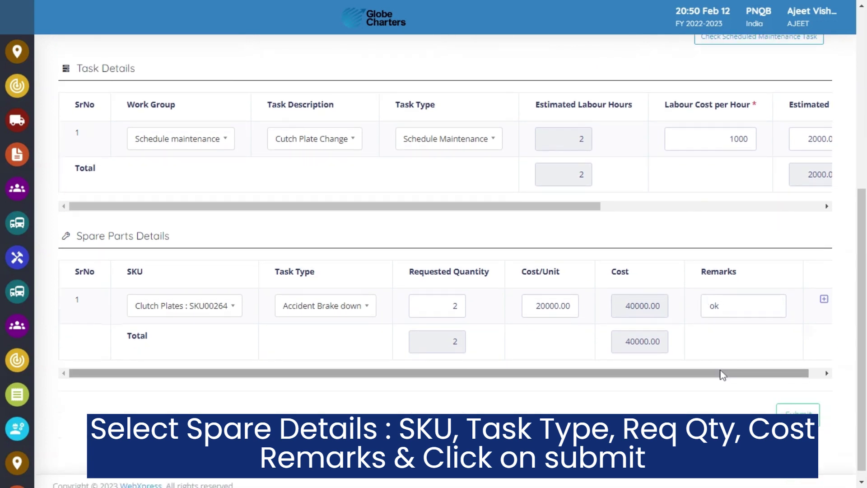
Step: Submit the completed job order with its task and spare parts details and confirm the submission
left_click_drag(722, 373, 754, 375)
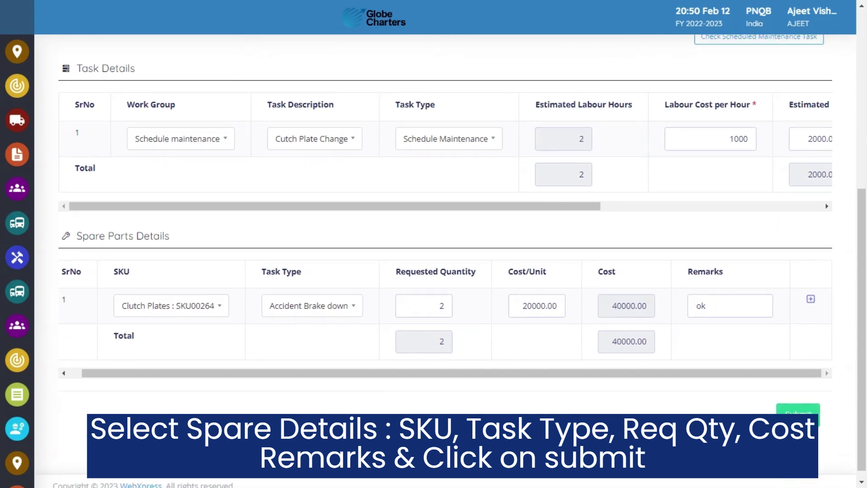
left_click(798, 409)
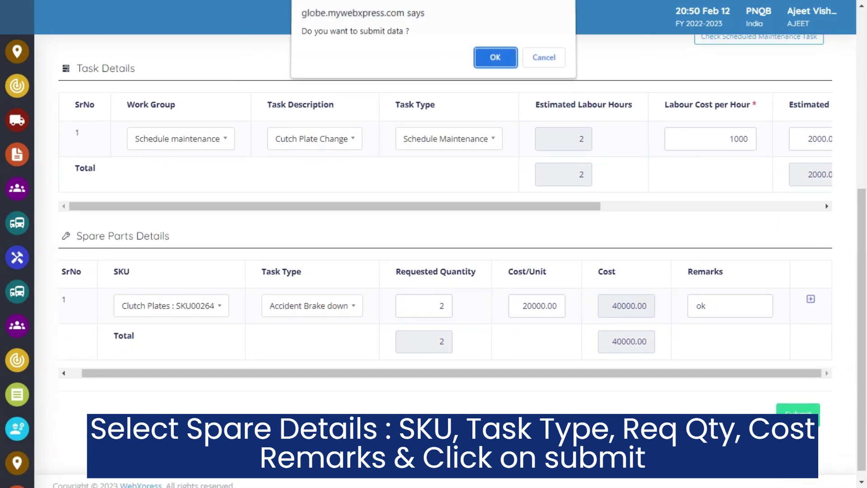
left_click(496, 56)
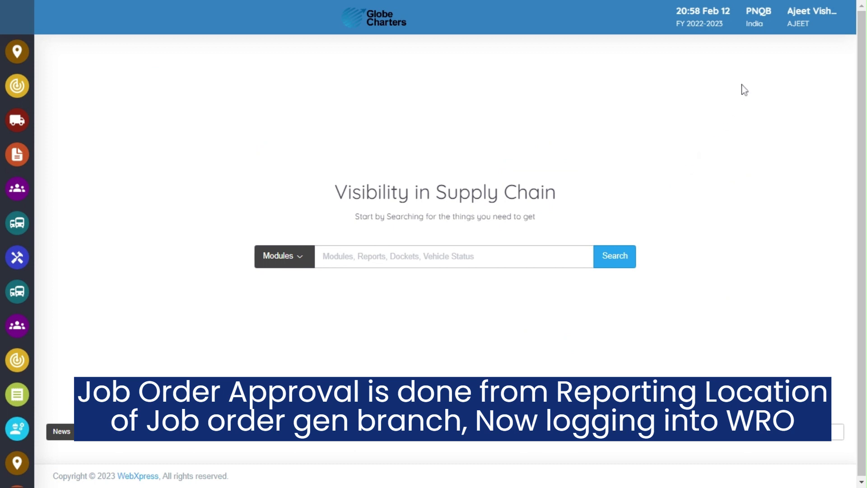
Step: Switch the virtual login location to WEST REGION : WRO and save the change
left_click(761, 27)
left_click(414, 75)
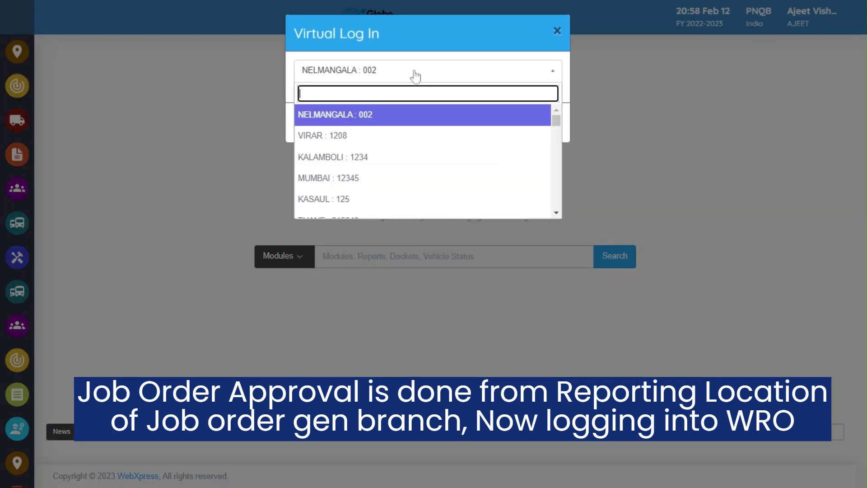
type("WRO")
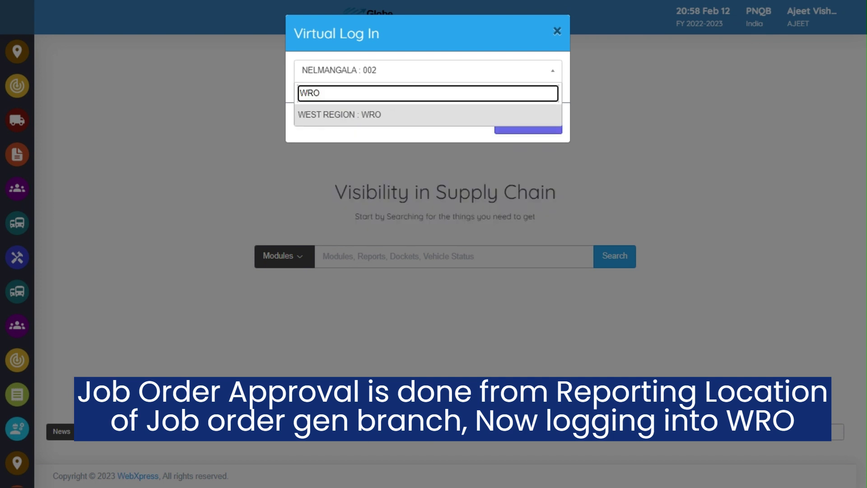
left_click(433, 118)
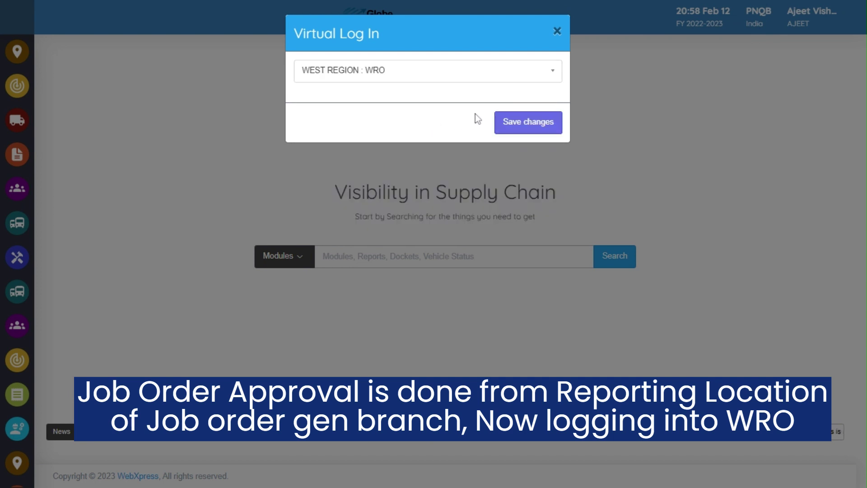
left_click(519, 129)
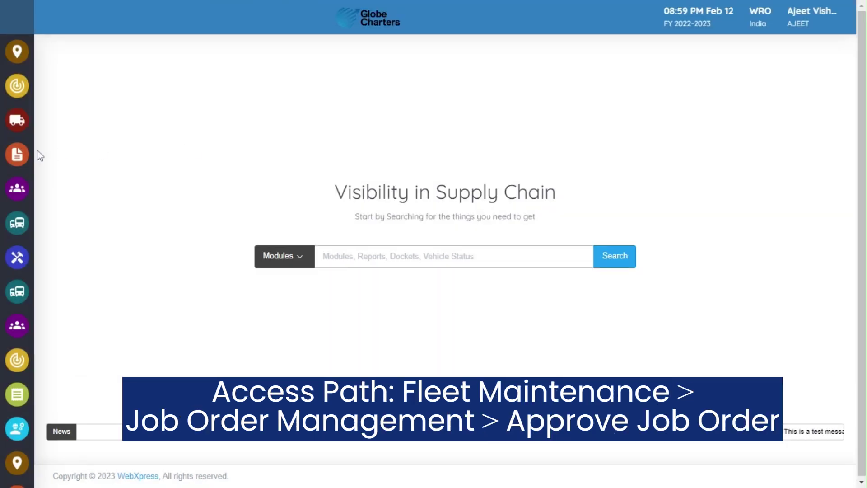
Step: Open the Approve Job Order page under Fleet Maintenance, Job Order Management
mouse_move(8, 171)
scroll(45, 190, "down", 3)
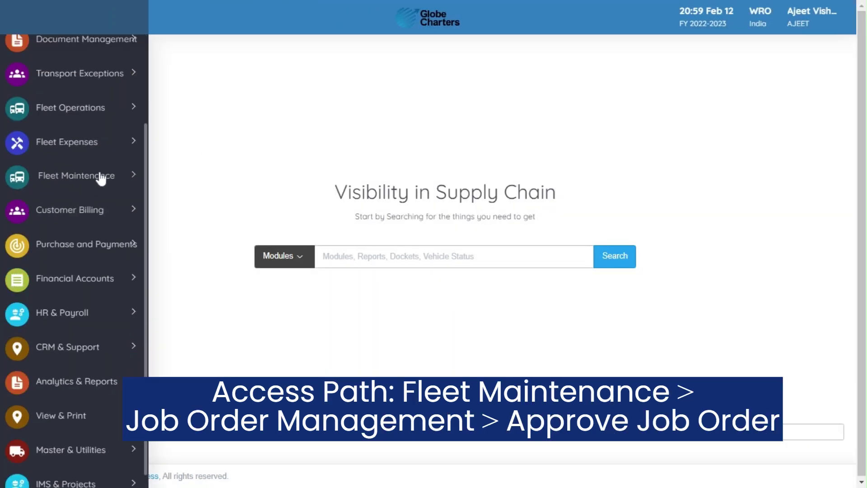
left_click(100, 177)
left_click(103, 209)
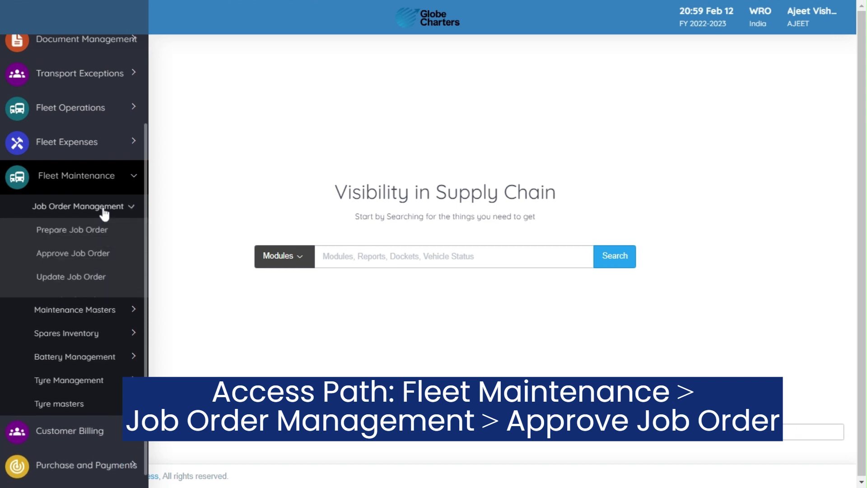
left_click(98, 253)
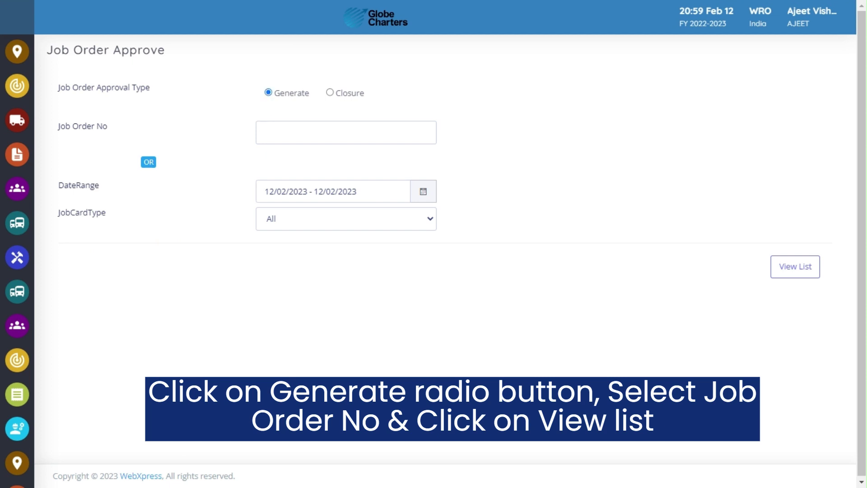
Step: Enter the job order number for Generate approval and list the matching job order
left_click(346, 132)
type("JS/PNQB/22_23/00010")
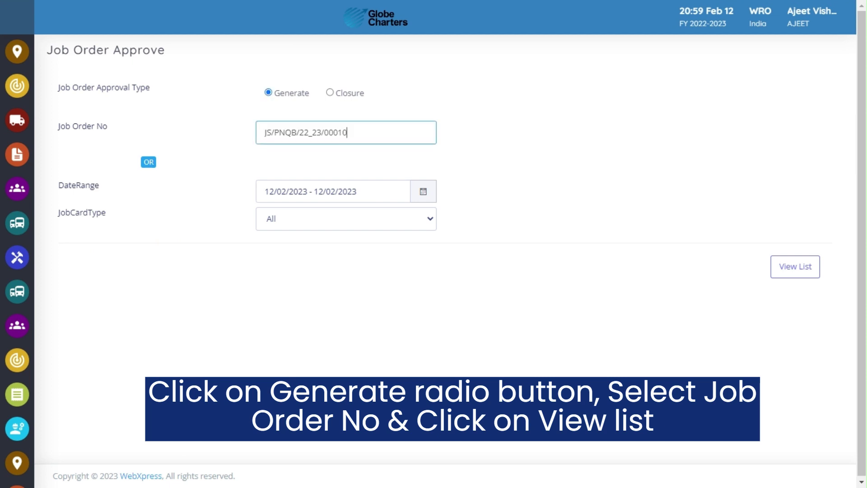
left_click(502, 138)
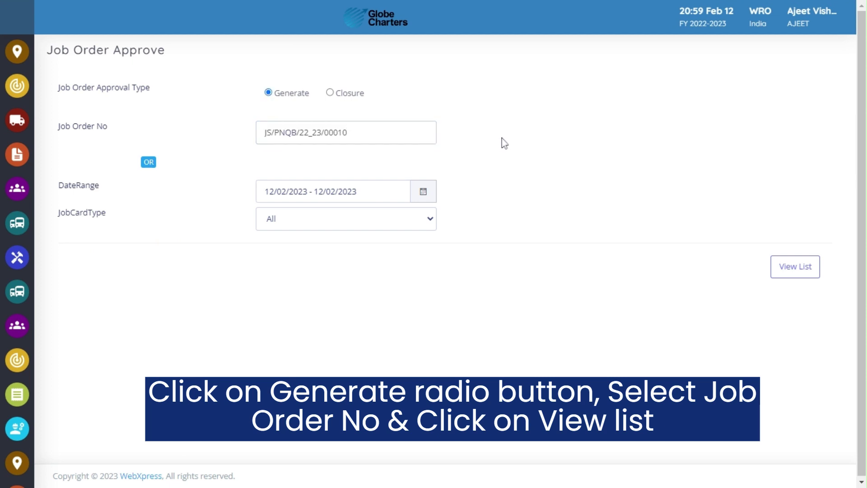
left_click(783, 270)
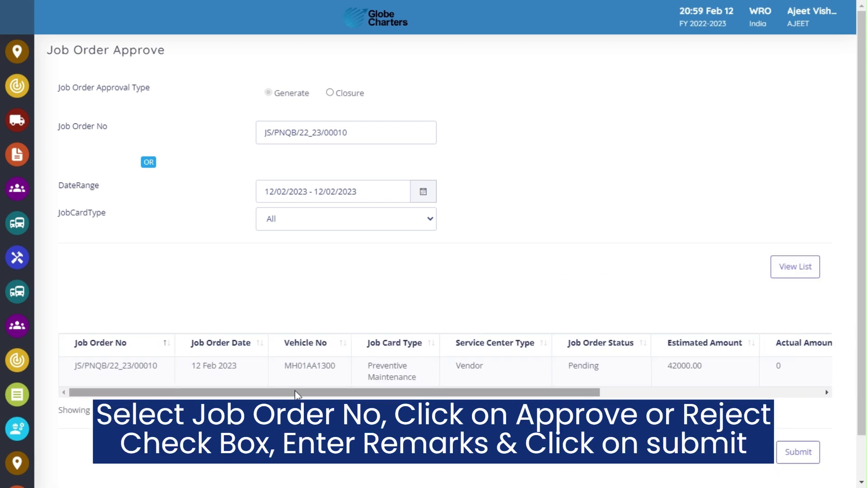
left_click_drag(295, 394, 580, 396)
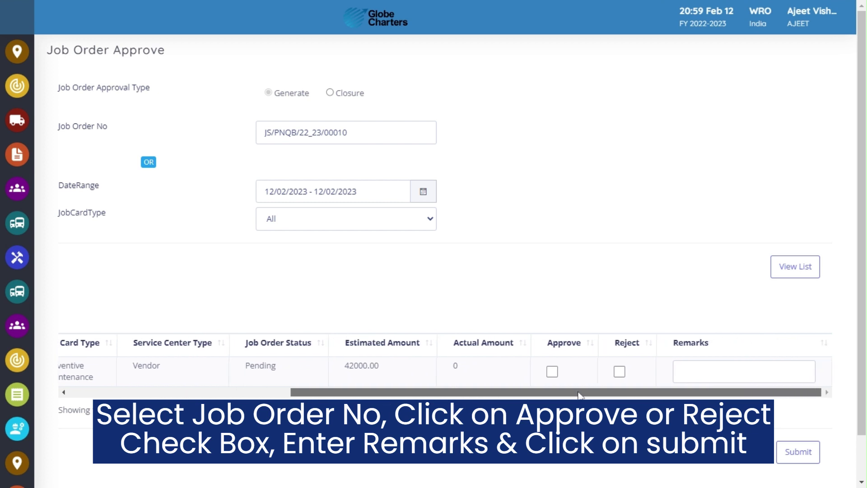
left_click(552, 372)
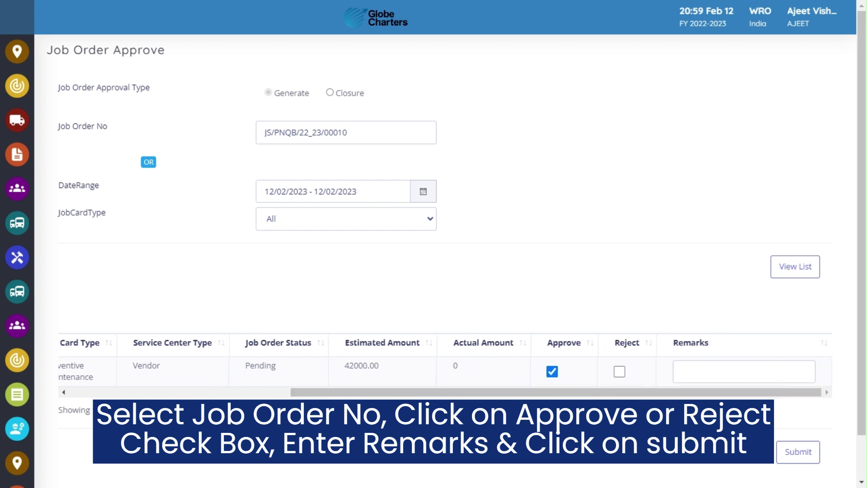
left_click(682, 372)
type("Approved")
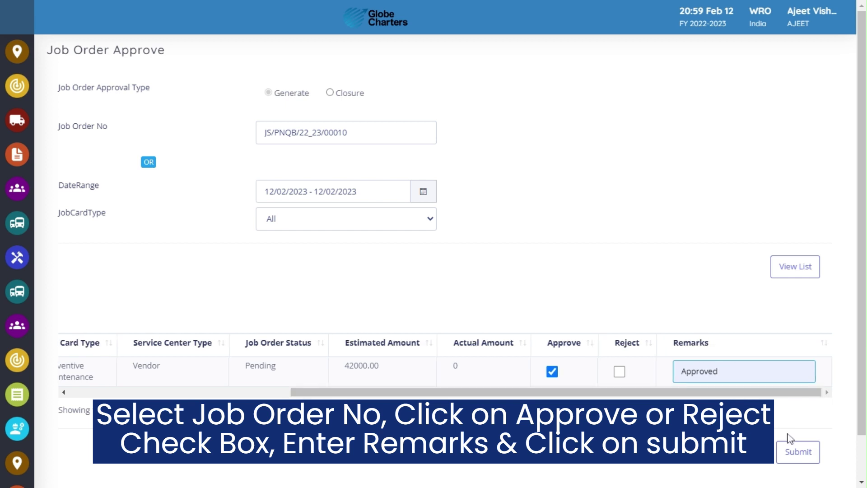
left_click(791, 451)
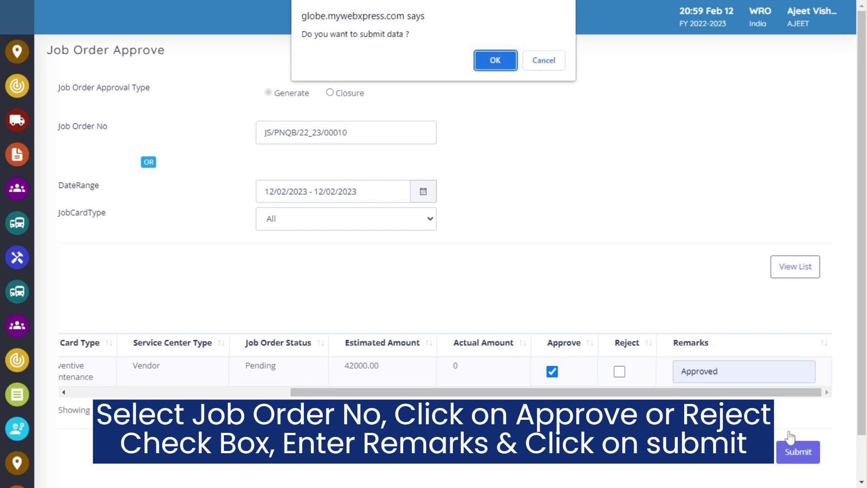
left_click(495, 63)
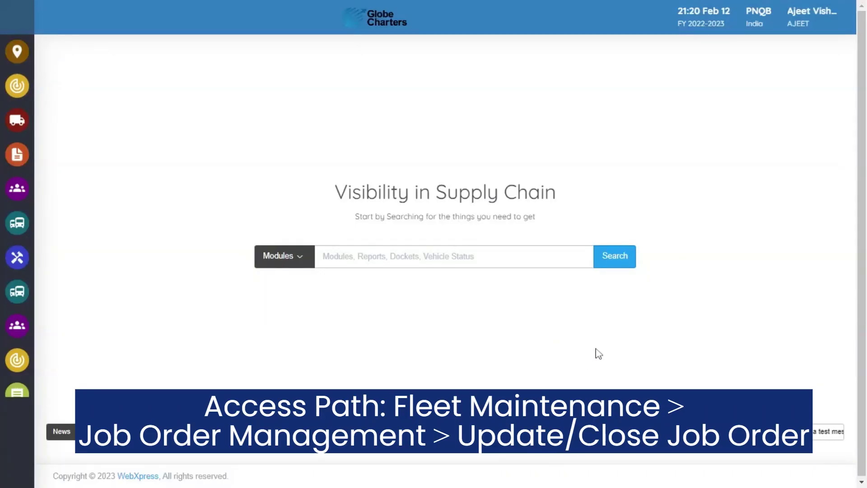
Step: Open the Update Job Order page under Fleet Maintenance, Job Order Management, at the PNQB location
mouse_move(39, 154)
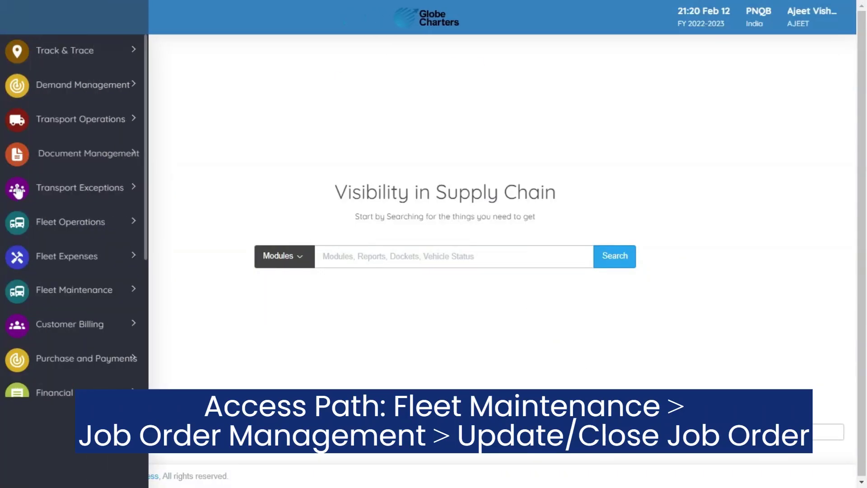
left_click(95, 287)
scroll(93, 341, "down", 3)
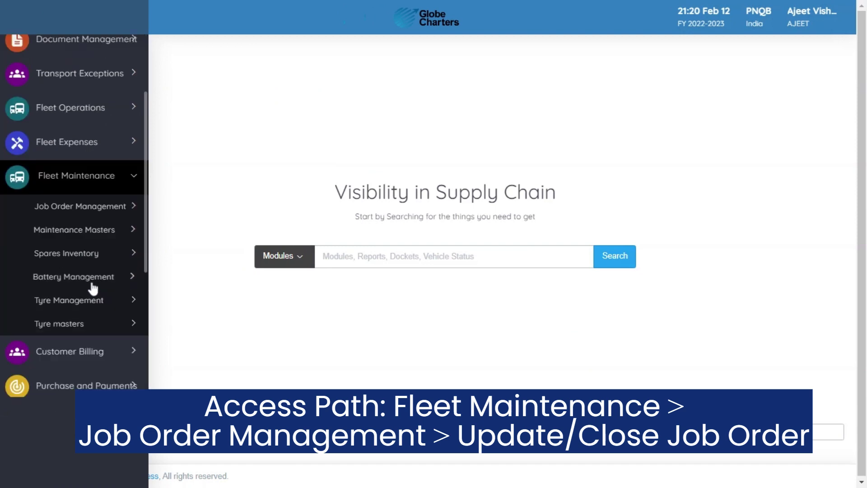
left_click(101, 207)
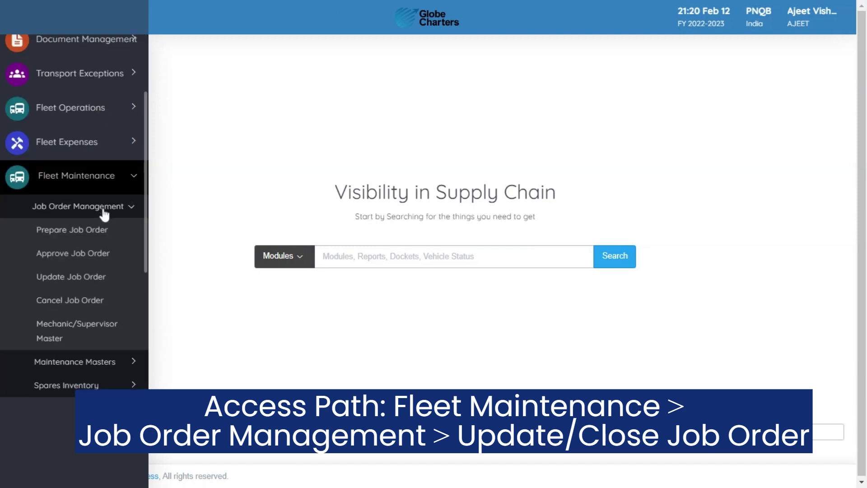
left_click(94, 289)
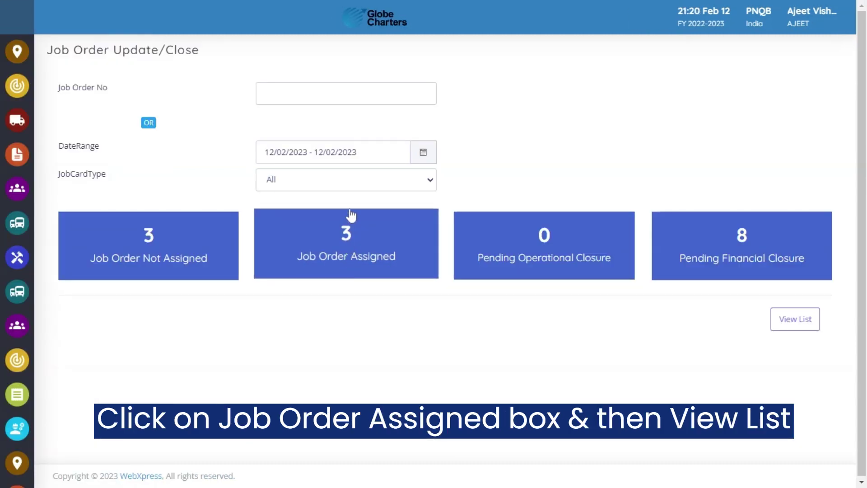
left_click(347, 244)
left_click(347, 244)
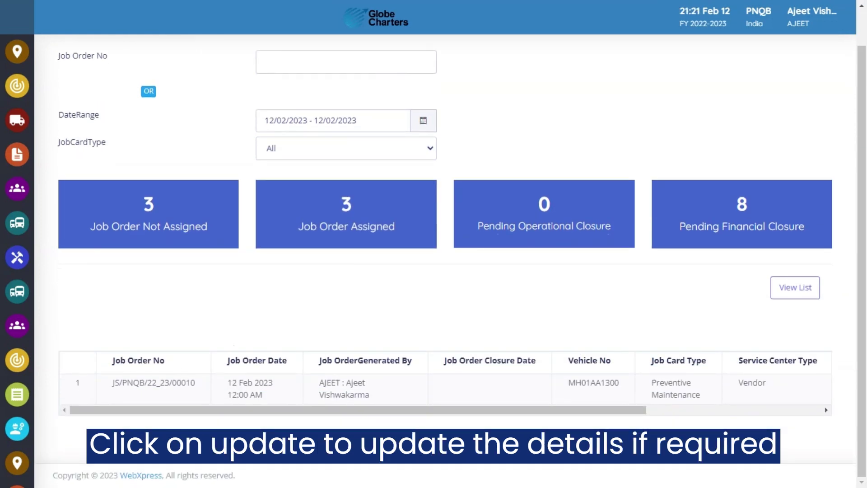
left_click_drag(254, 411, 606, 411)
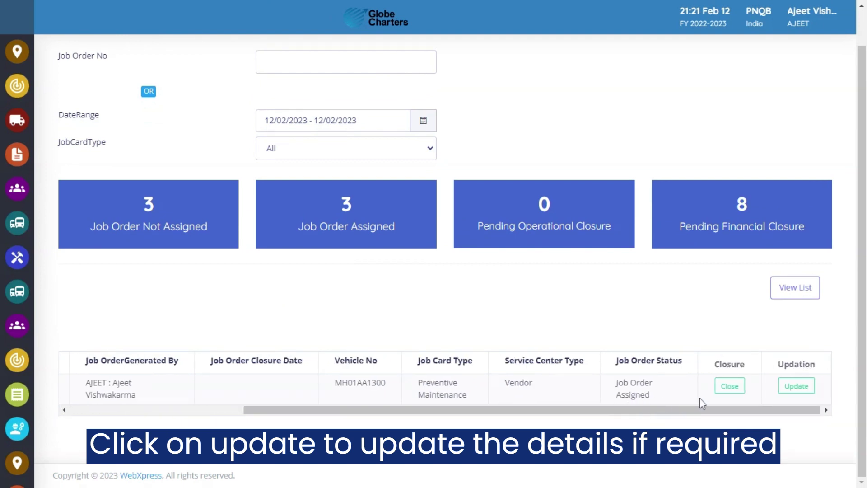
left_click(794, 387)
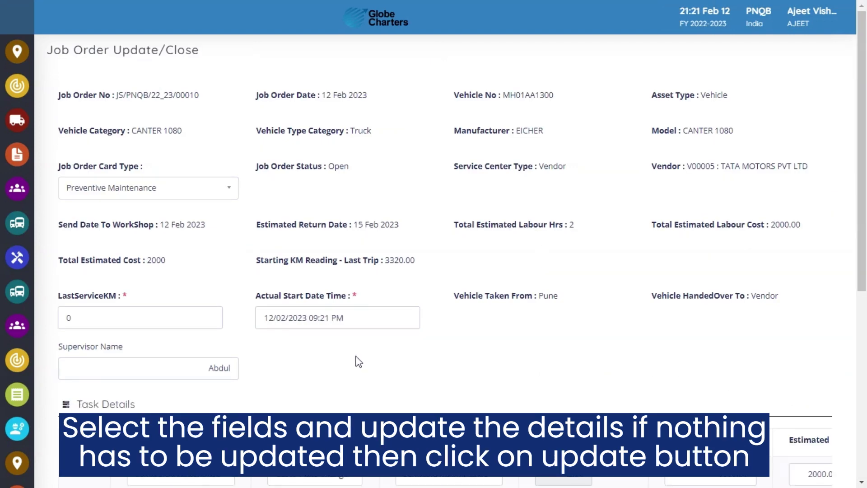
Step: Submit the job order update with its existing task and spare parts details and confirm it
scroll(360, 378, "down", 7)
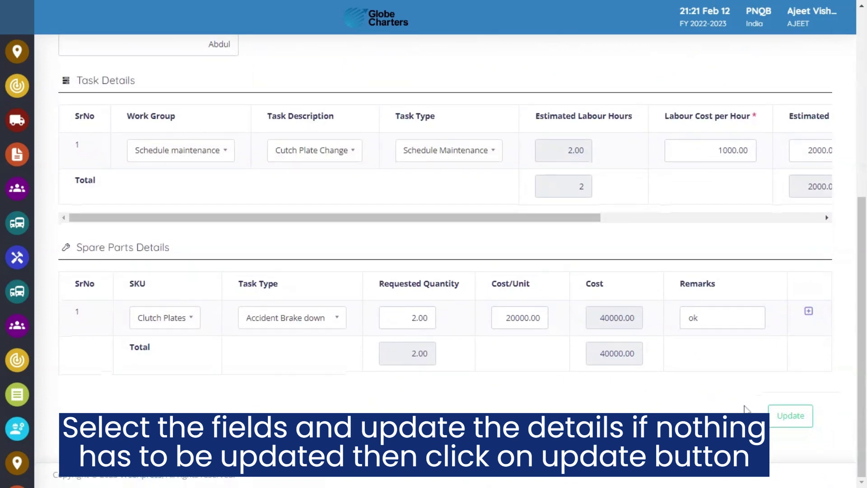
left_click(778, 419)
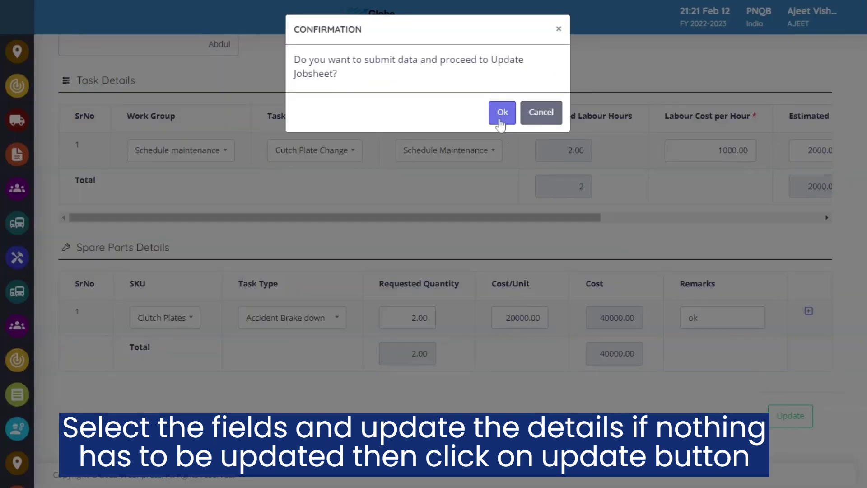
key("Return")
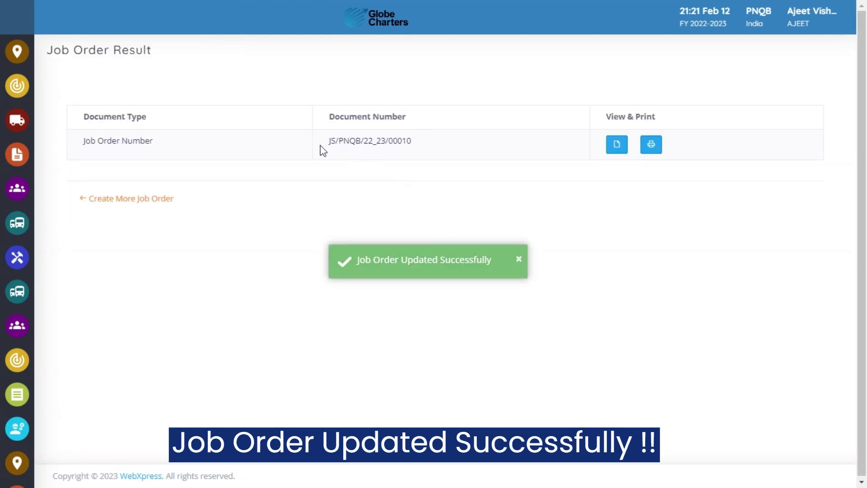
Step: Copy the job order number from the Job Order Result page
left_click_drag(346, 151, 415, 149)
key("ctrl+c")
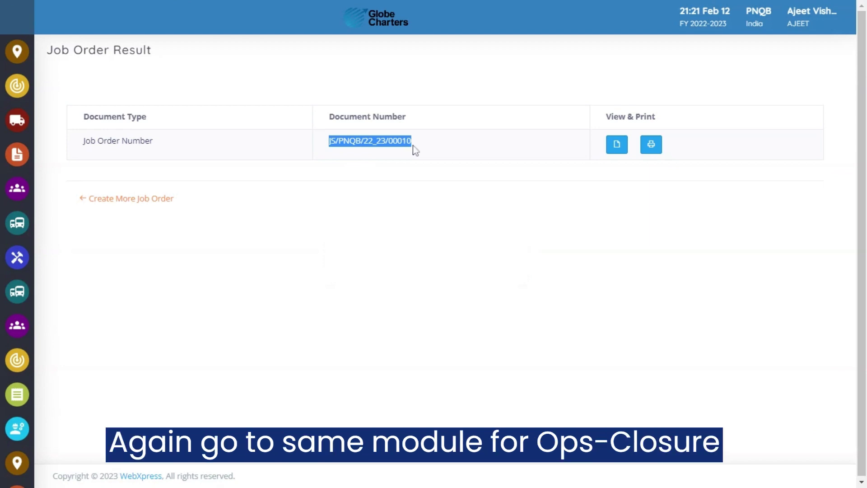
left_click(359, 218)
Step: Return to the Update Job Order page under Job Order Management for the operational closure
mouse_move(9, 190)
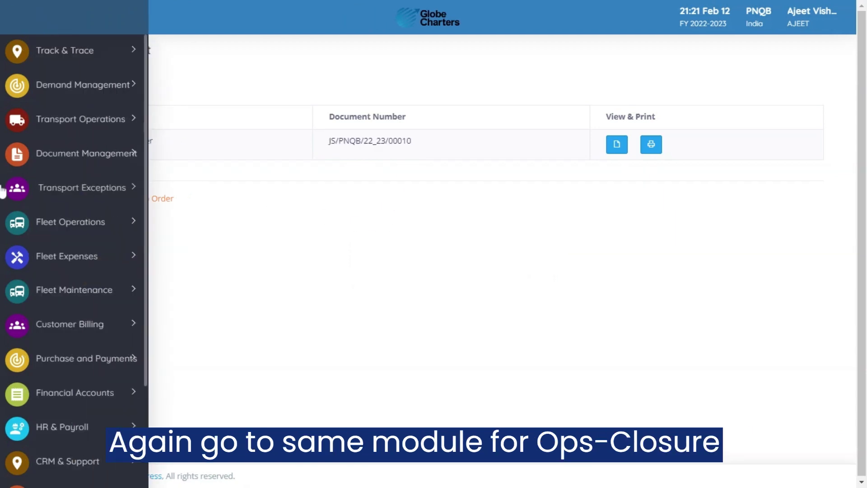
left_click(77, 293)
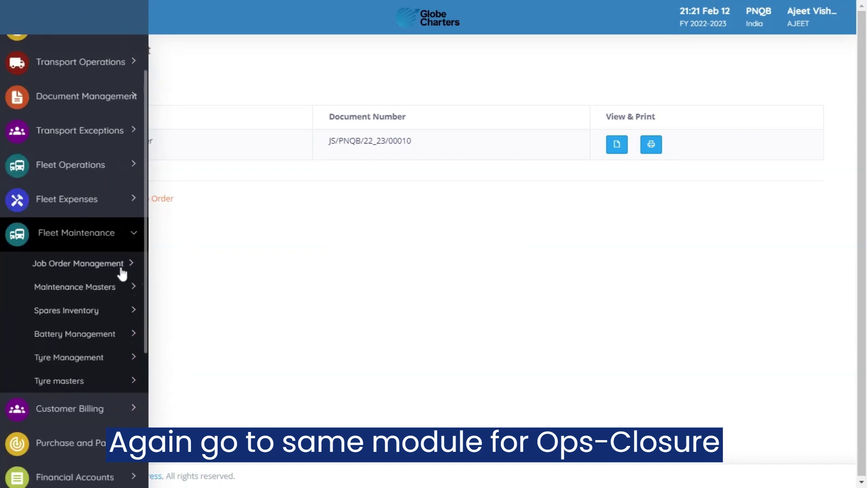
left_click(120, 269)
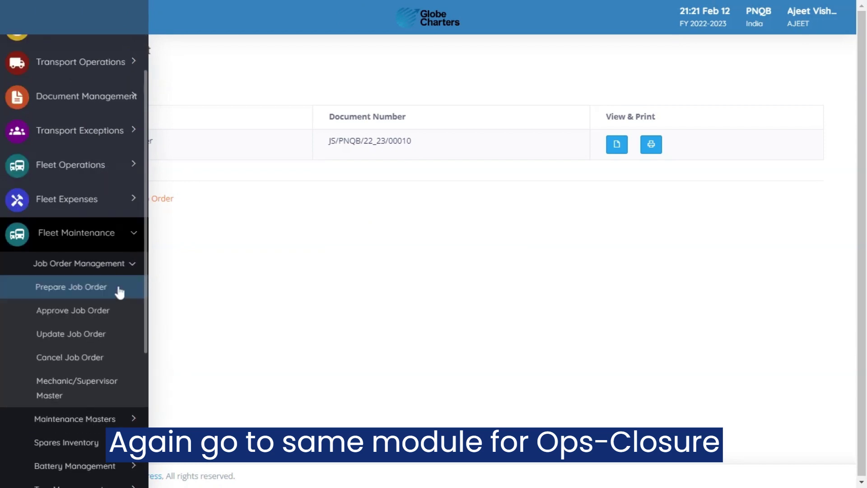
left_click(101, 333)
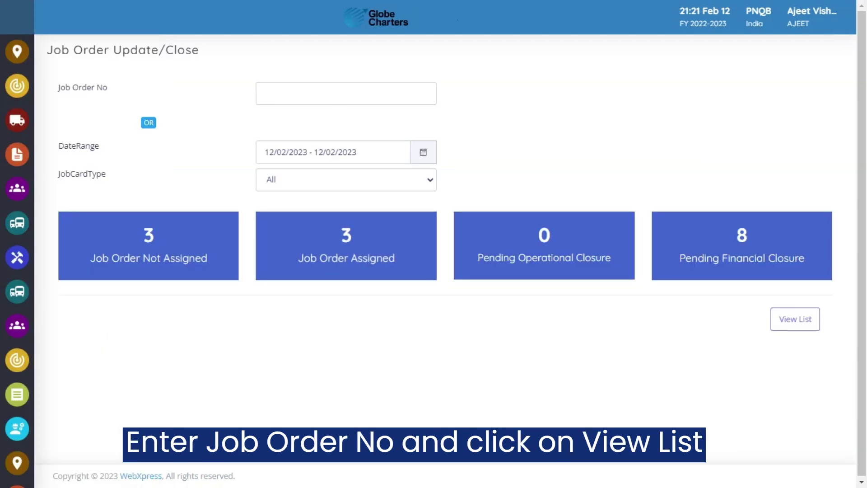
Step: Paste the copied job order number into the Job Order No field and list the matching order
left_click(343, 94)
key("ctrl+v")
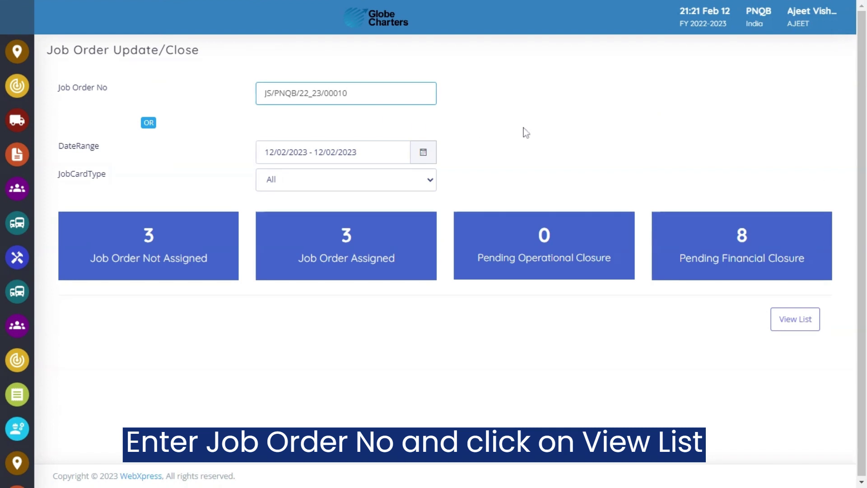
left_click(524, 132)
left_click(781, 323)
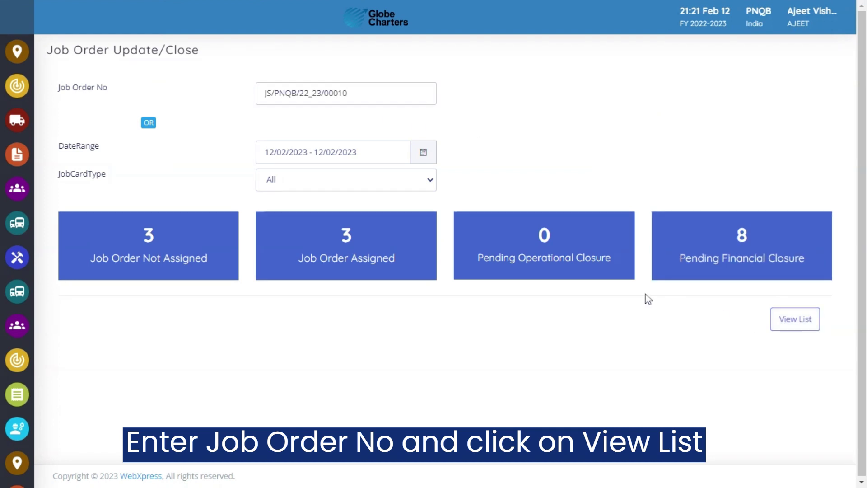
scroll(544, 274, "down", 2)
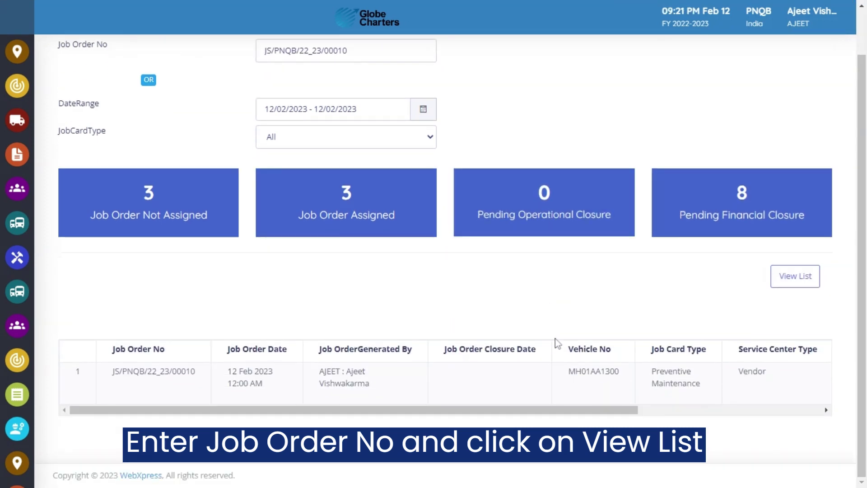
left_click_drag(568, 413, 751, 412)
left_click_drag(603, 372, 643, 401)
left_click(655, 399)
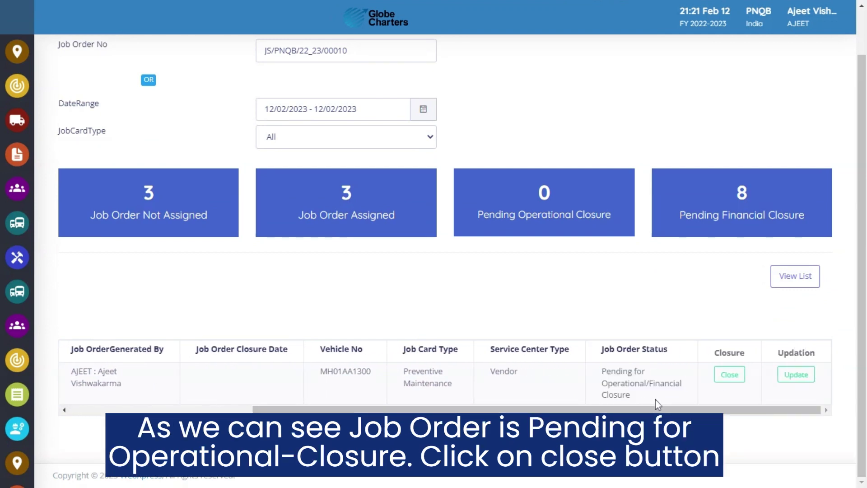
left_click(726, 377)
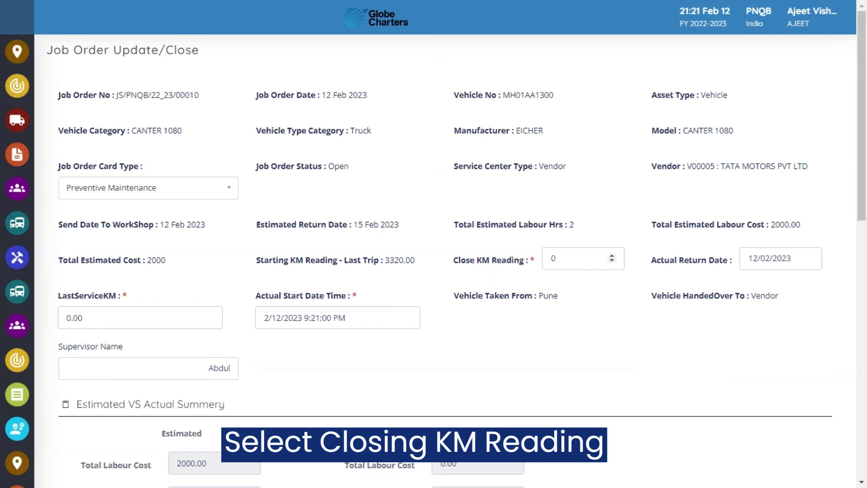
Step: Set the Close KM Reading to 3000 and check the estimated labour cost in the Estimated VS Actual summary
left_click(551, 259)
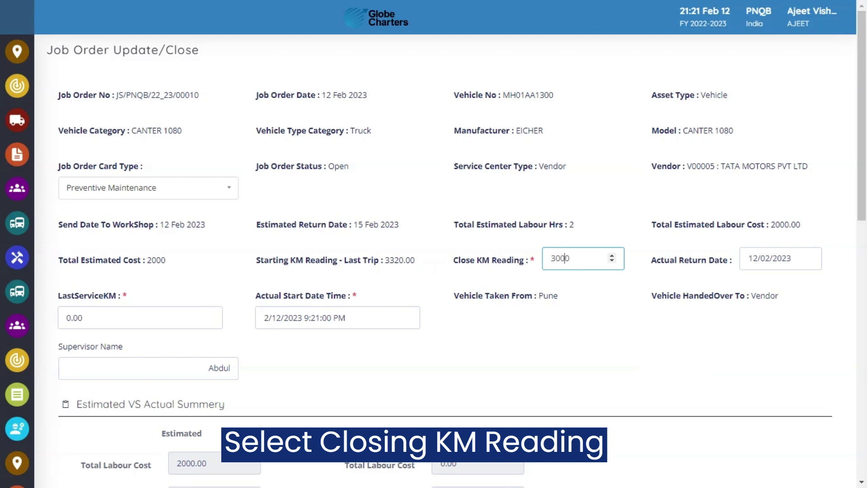
left_click(565, 331)
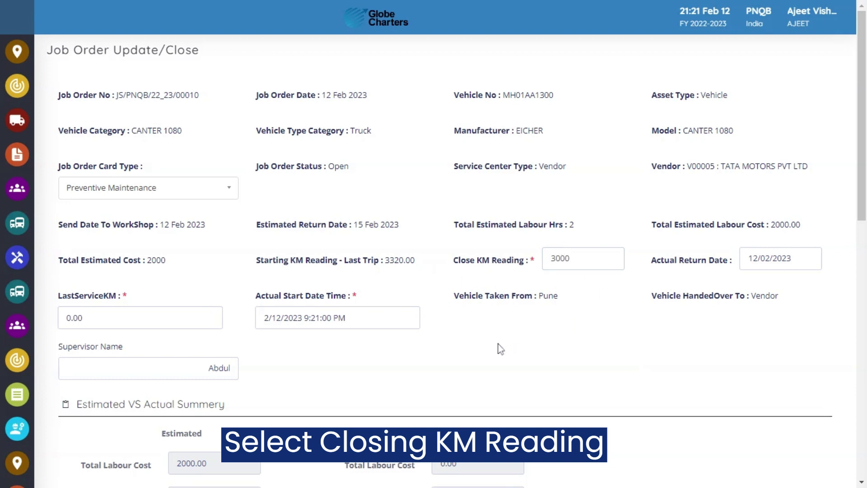
scroll(496, 348, "down", 3)
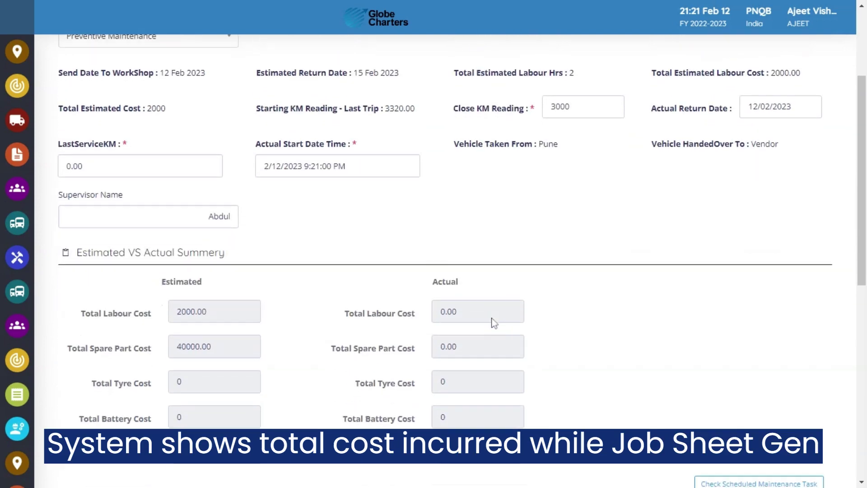
scroll(494, 323, "down", 2)
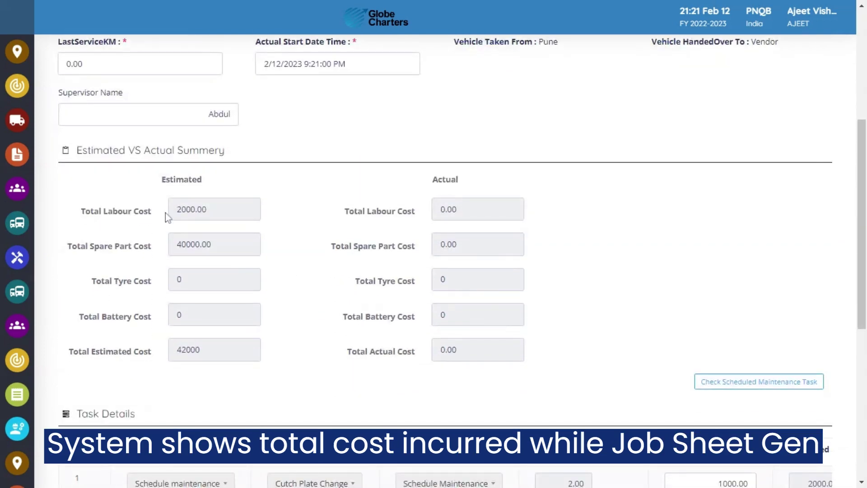
left_click_drag(186, 209, 203, 209)
left_click(202, 209)
scroll(353, 267, "down", 1)
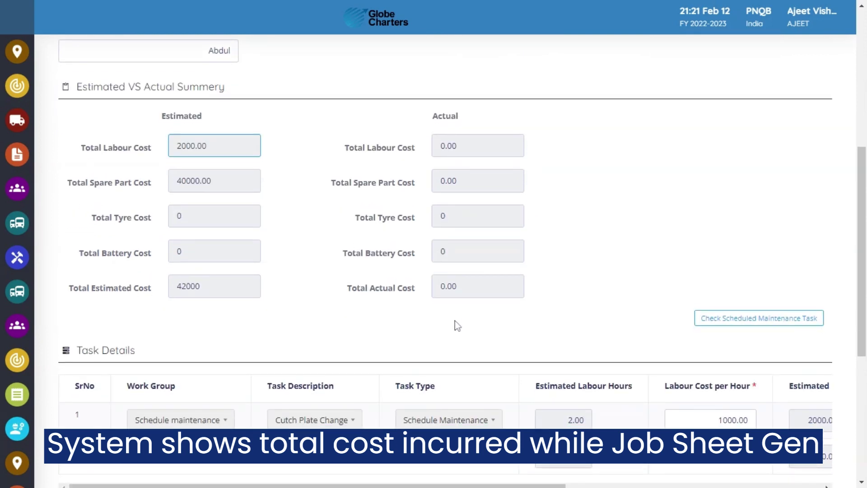
Step: In the clutch plate task's actual details, enter "Changed Clutch Plate" as Action Taken and set AMC / Non-AMC to Non-AMC
scroll(497, 343, "down", 1)
left_click_drag(531, 427, 811, 422)
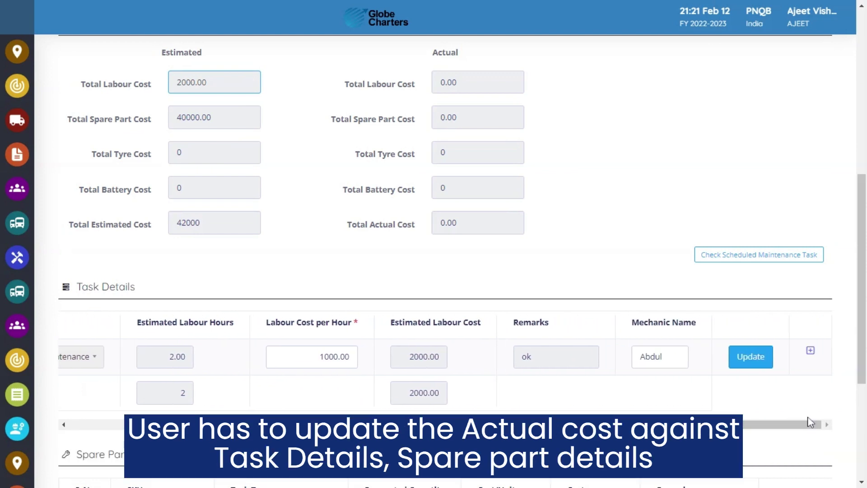
left_click(755, 357)
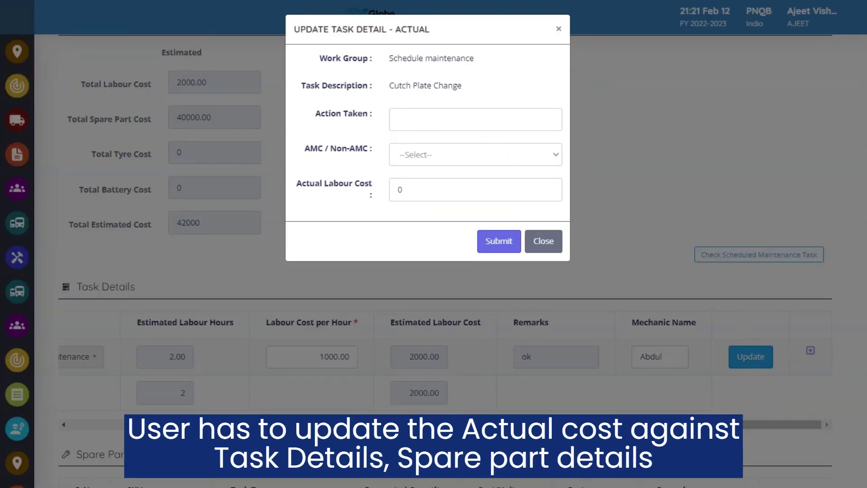
left_click(475, 120)
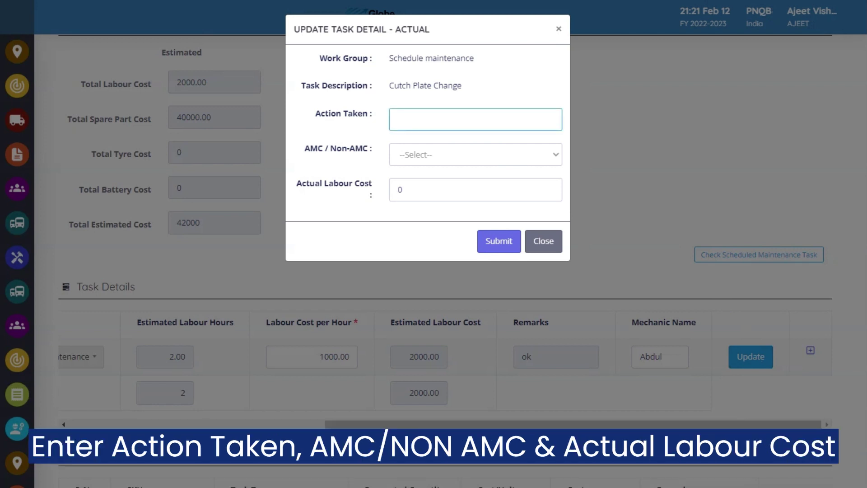
type("Changed Clutch Plate")
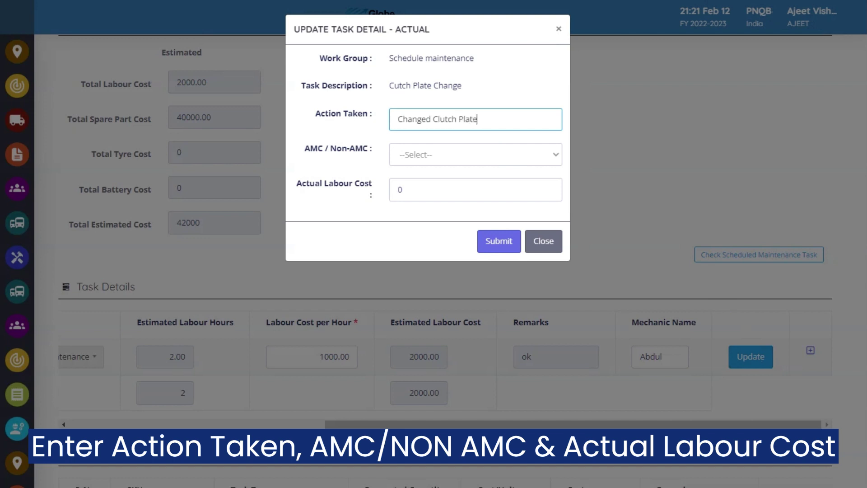
left_click(429, 158)
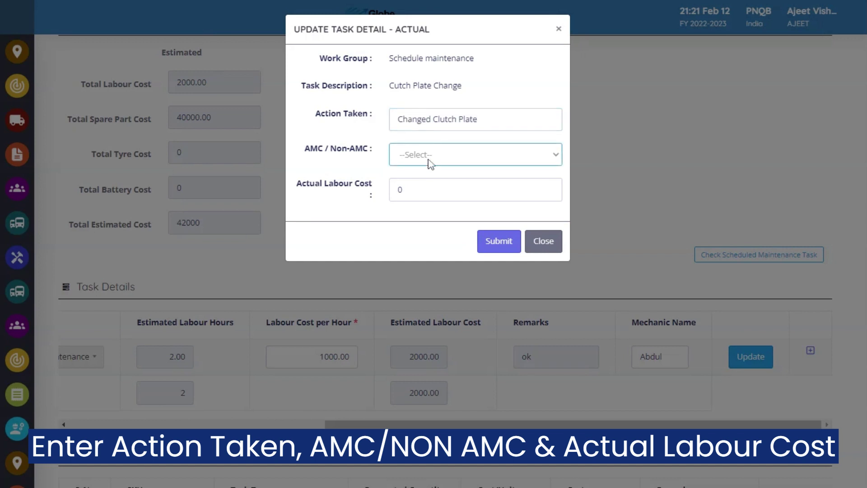
left_click(427, 186)
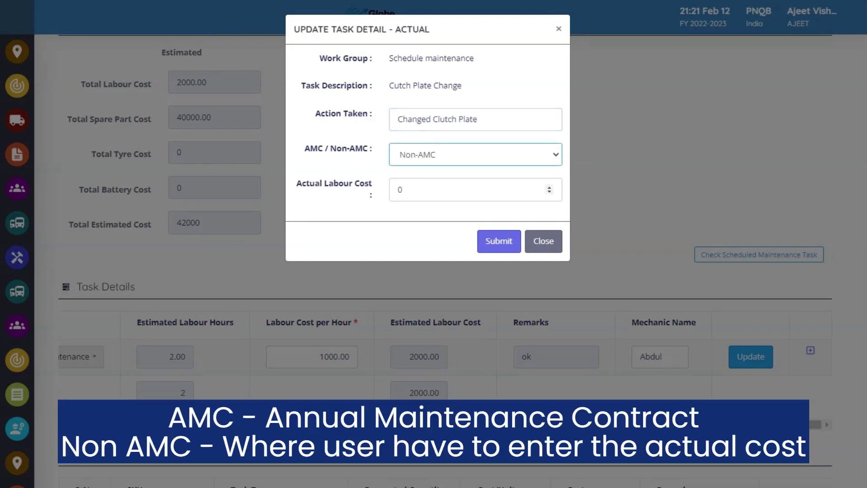
Step: Set the Actual Labour Cost to 2000, submit the task details and check the actual Total Labour Cost
left_click(506, 198)
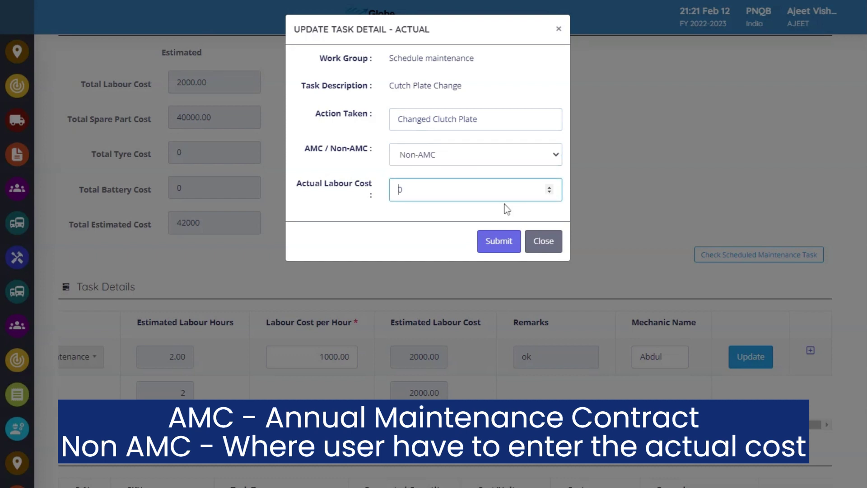
key("BackSpace")
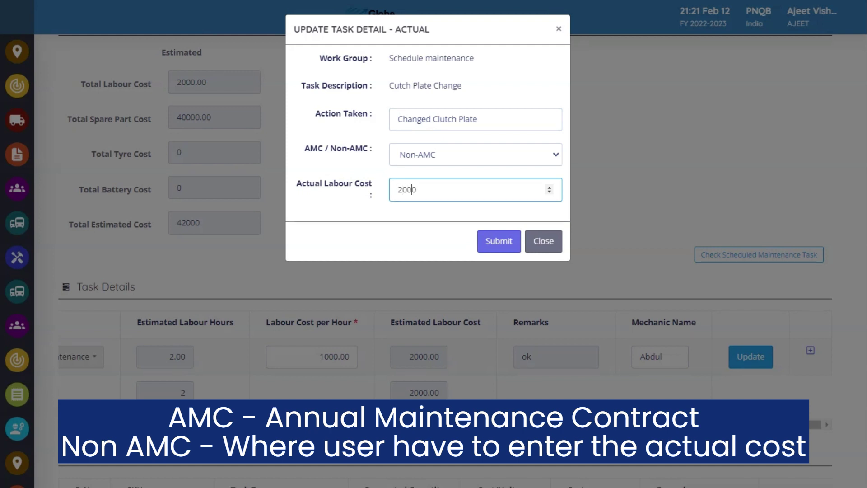
left_click(501, 246)
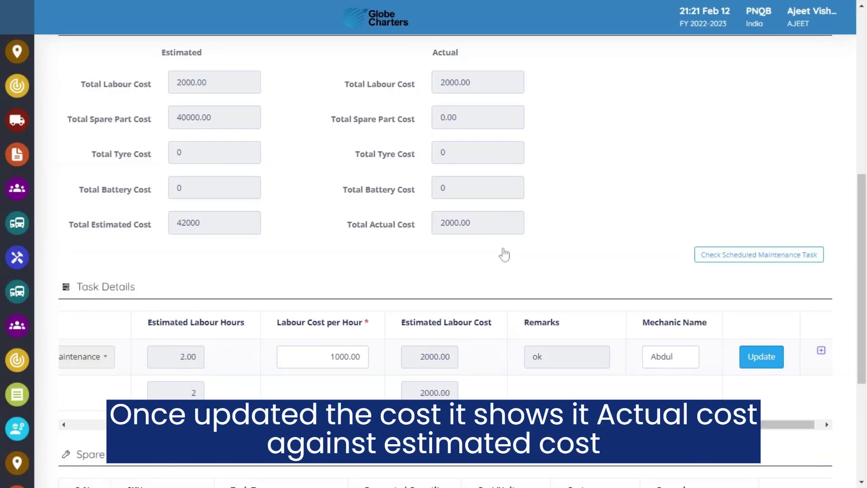
double_click(456, 82)
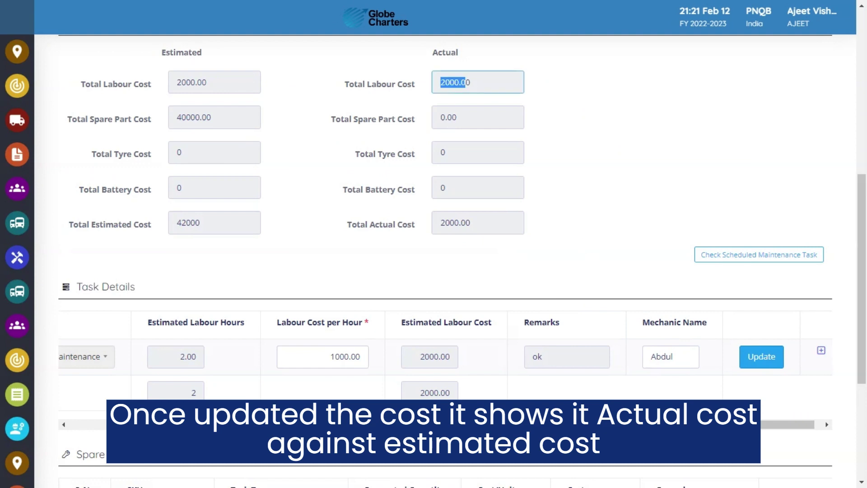
left_click(546, 116)
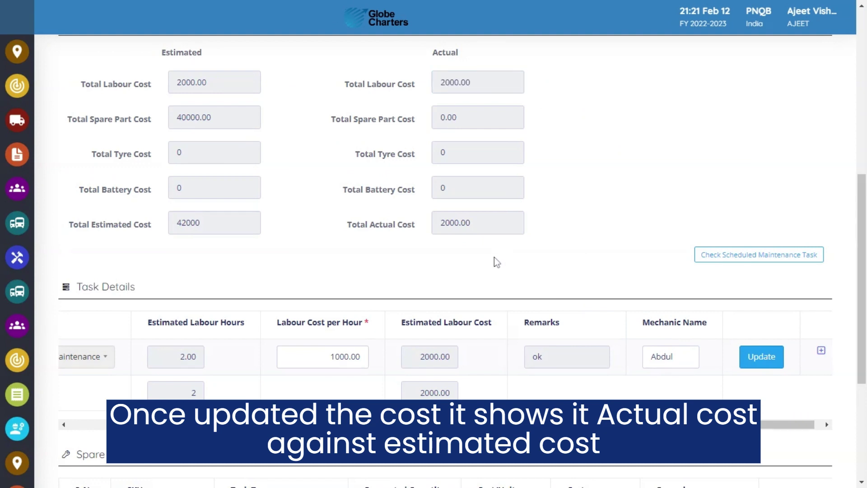
Step: In the Clutch Plates spare part's actual details, set the Actual Quantity to 2 and AMC / Non-AMC to Non-AMC
scroll(494, 258, "down", 5)
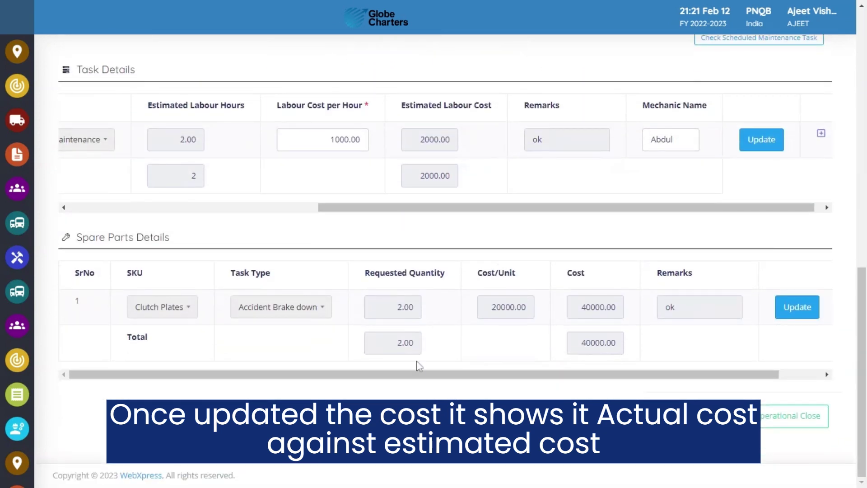
left_click_drag(419, 375, 587, 374)
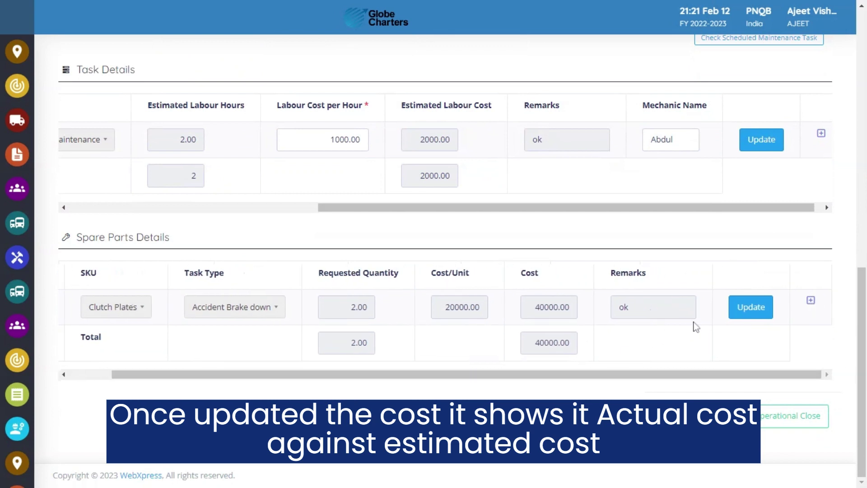
left_click(749, 310)
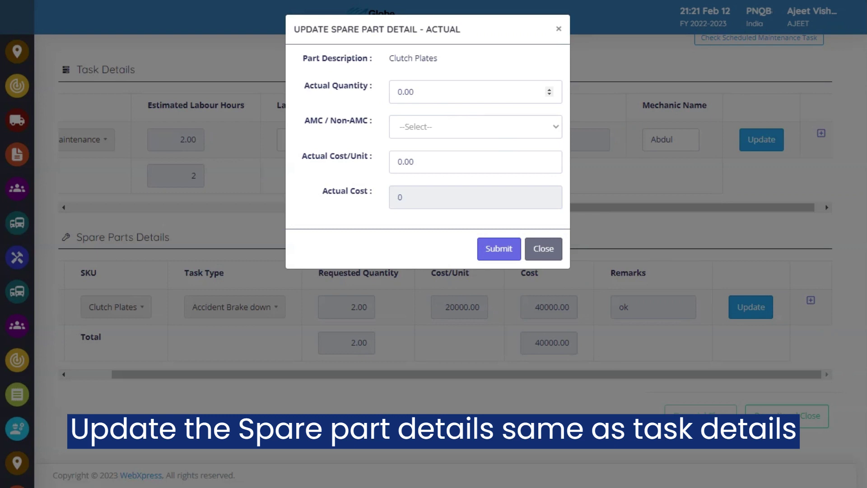
left_click(398, 92)
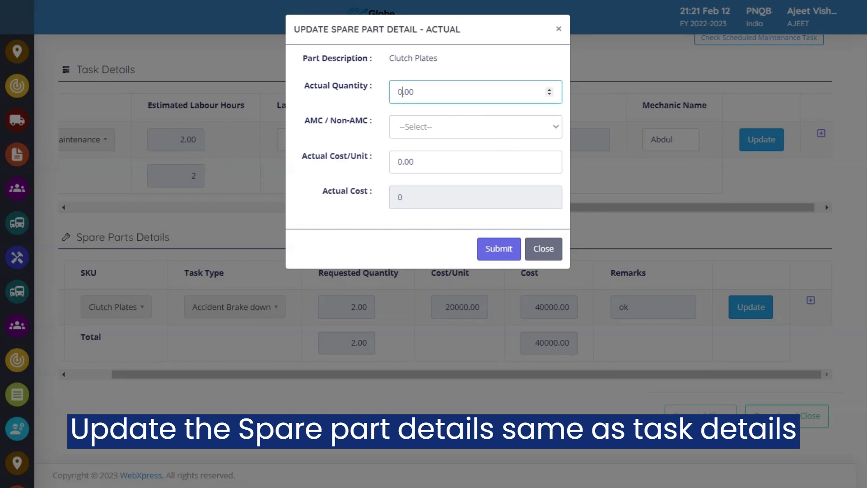
key("BackSpace")
type("2")
left_click(407, 129)
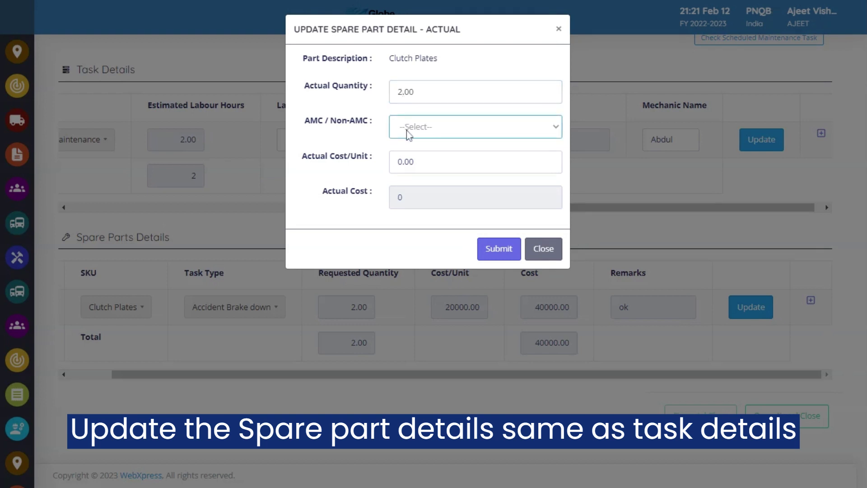
left_click(413, 156)
Step: Set the Actual Cost/Unit to 20000, submit the spare part details and compare the actual costs with the estimates
left_click(398, 162)
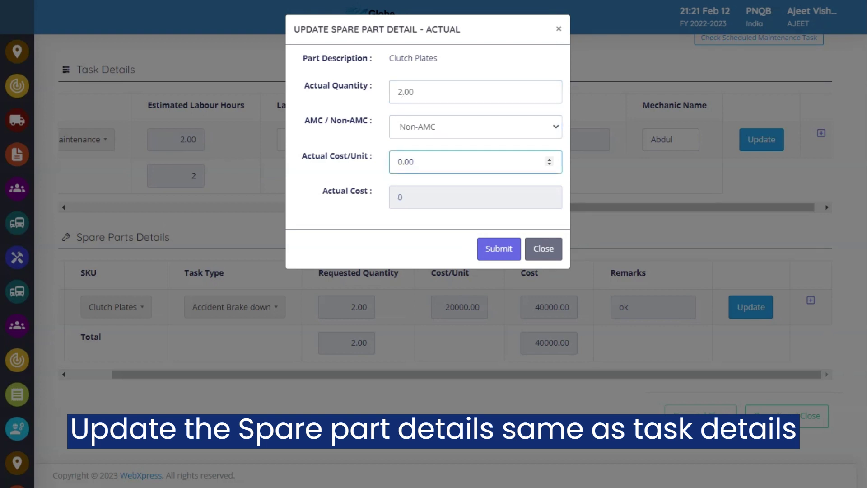
type("2000")
left_click(386, 167)
left_click(499, 253)
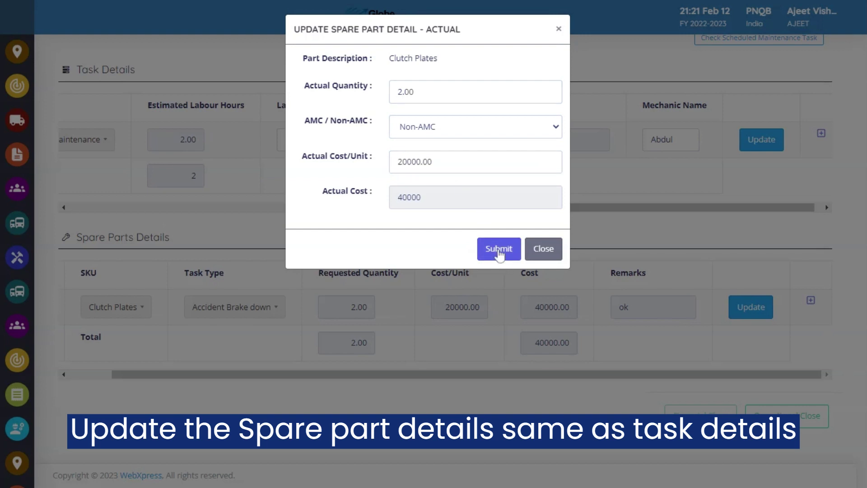
scroll(535, 286, "up", 7)
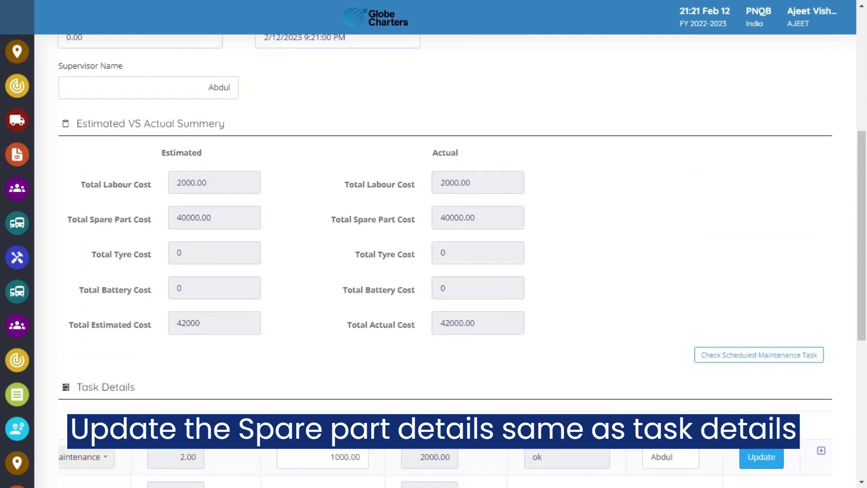
left_click_drag(440, 217, 475, 218)
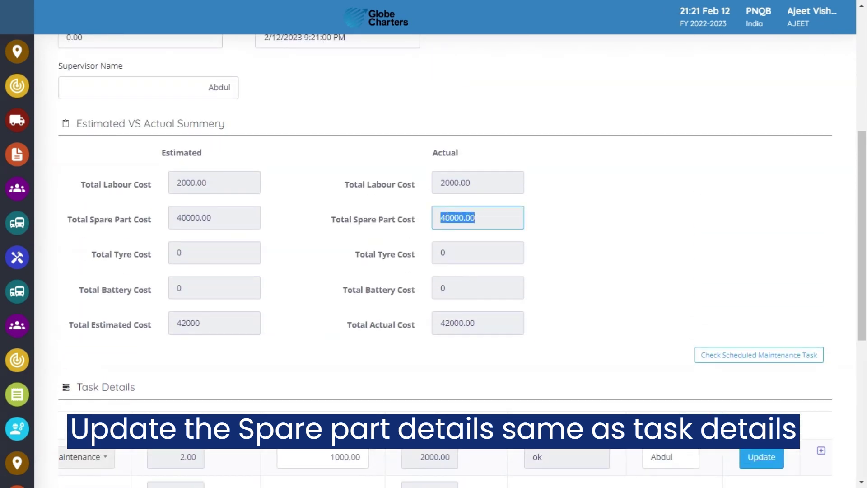
left_click_drag(177, 323, 277, 329)
left_click(277, 329)
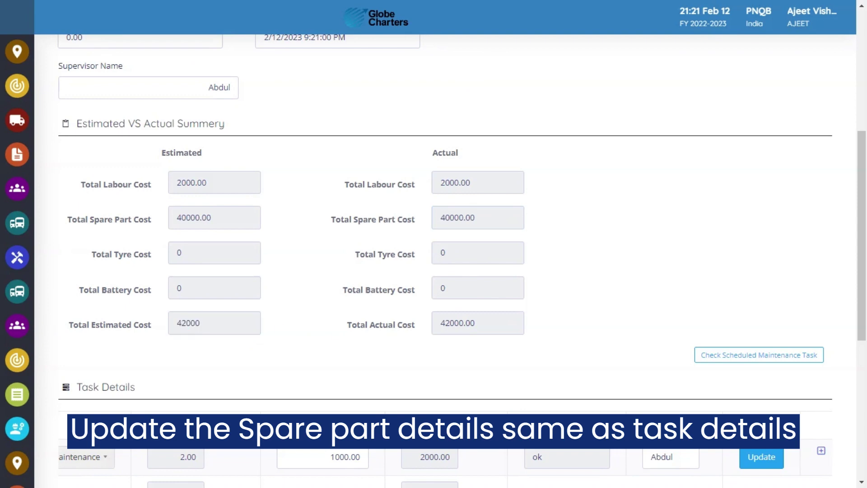
Step: Close the job order operationally and confirm the submission
scroll(491, 329, "down", 7)
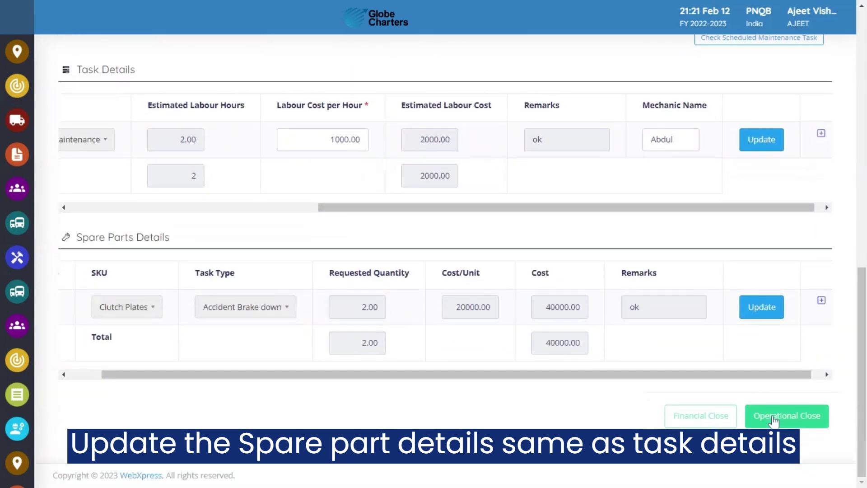
left_click(774, 420)
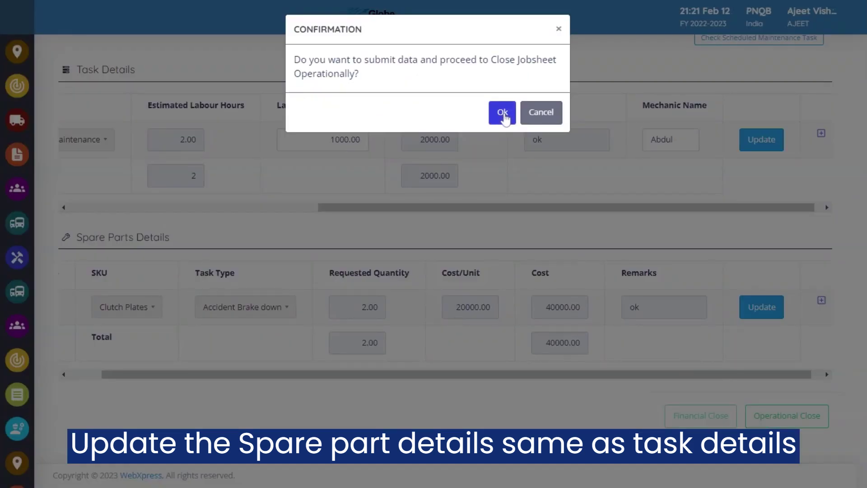
left_click(503, 113)
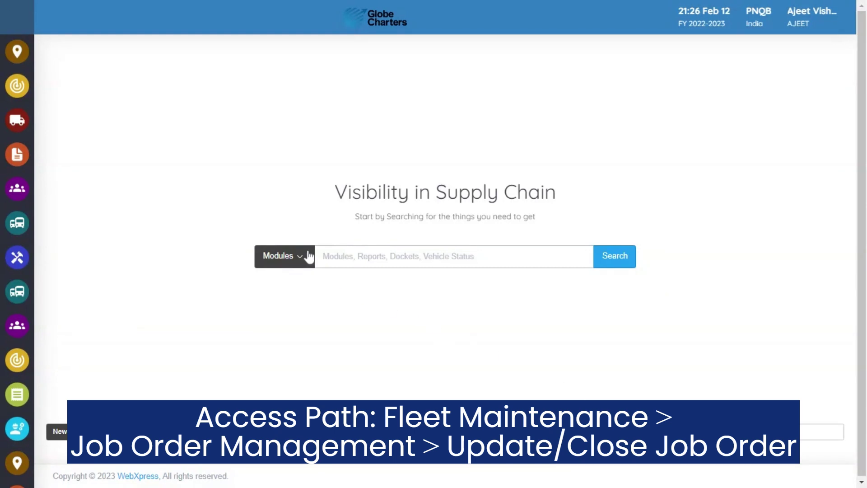
Step: Open the Update Job Order page under Job Order Management in Fleet Maintenance
mouse_move(18, 203)
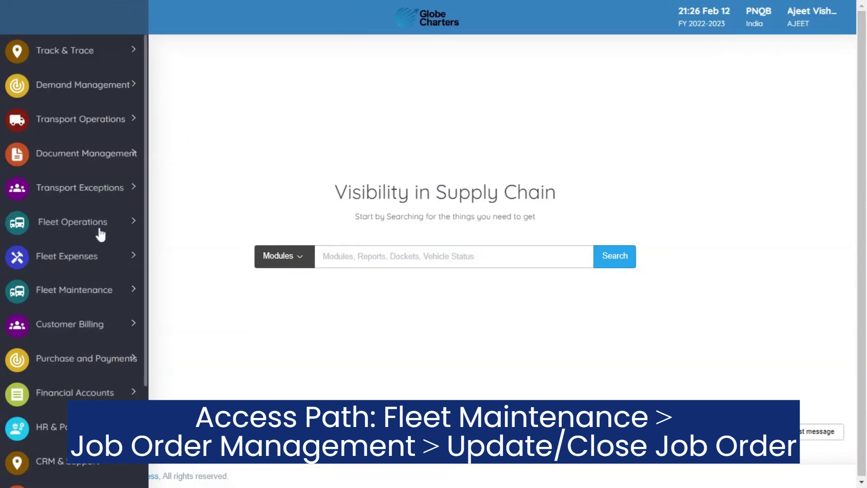
left_click(105, 292)
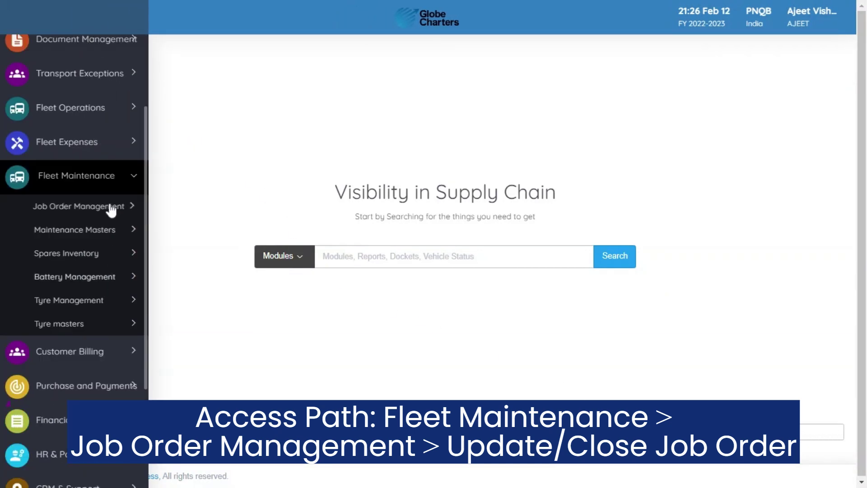
left_click(112, 207)
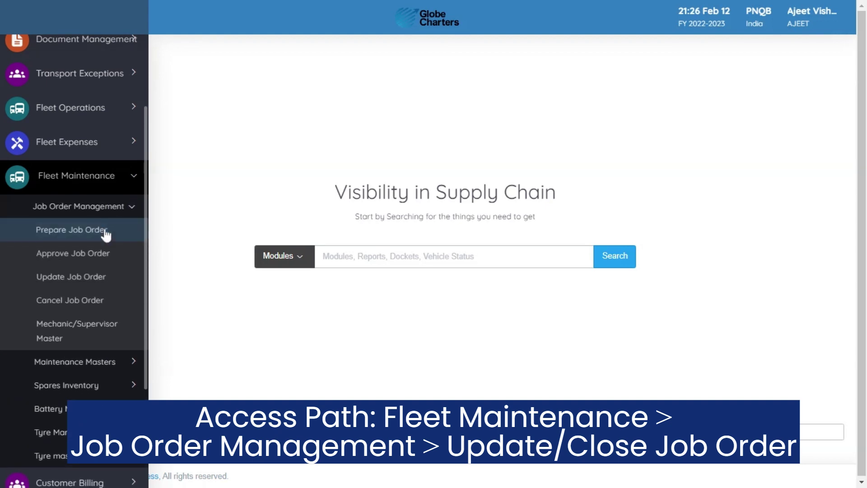
left_click(102, 280)
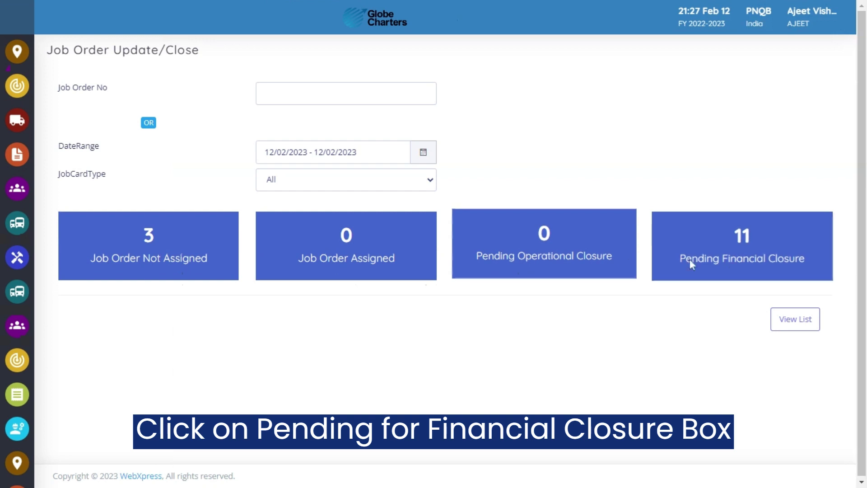
left_click(736, 236)
scroll(393, 256, "down", 3)
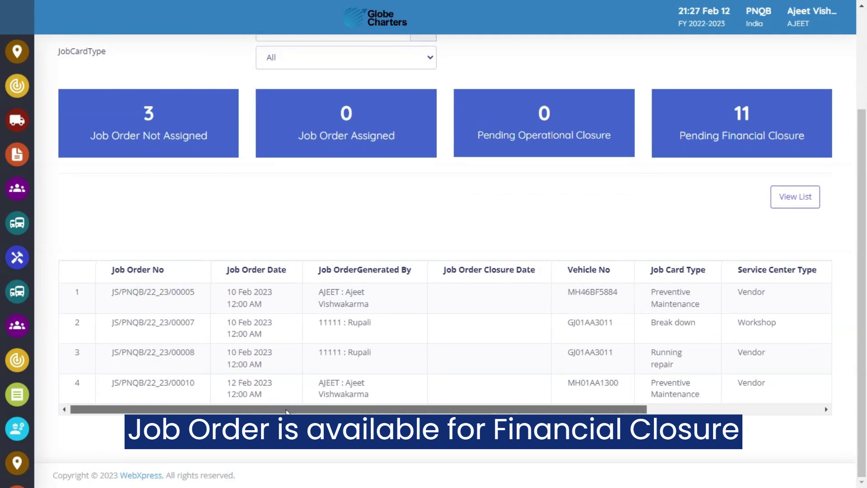
left_click_drag(289, 410, 595, 416)
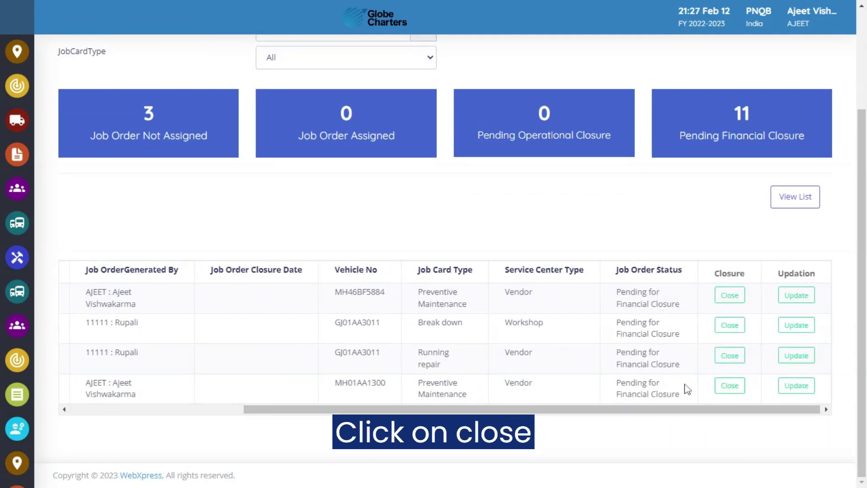
left_click(730, 386)
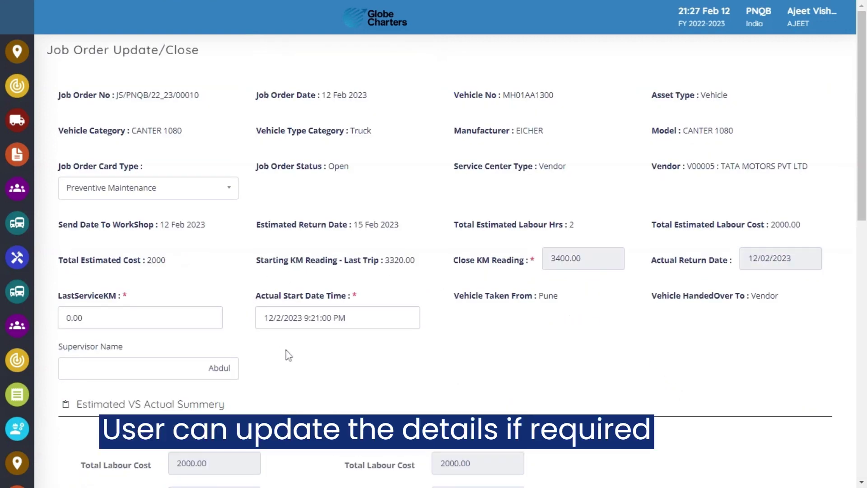
Step: Review the job order's cost summary, task and spare part details, and close it financially with confirmation
scroll(307, 353, "down", 10)
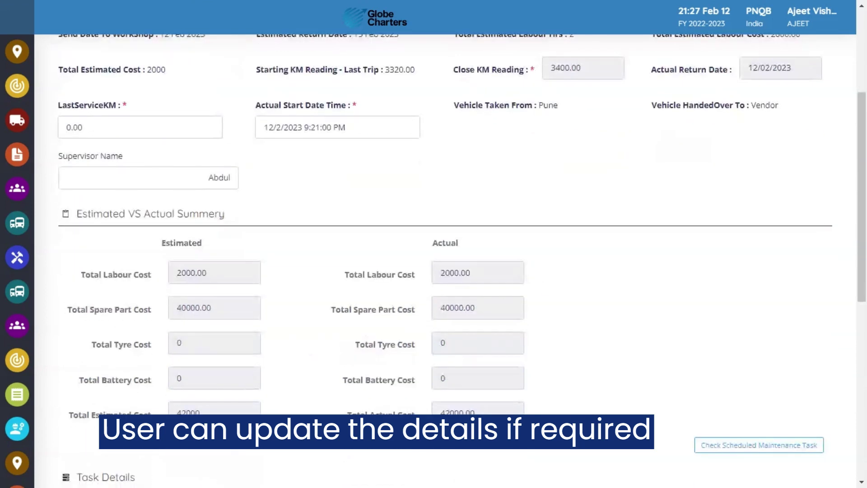
scroll(578, 289, "down", 2)
left_click_drag(560, 298, 479, 304)
scroll(479, 304, "down", 2)
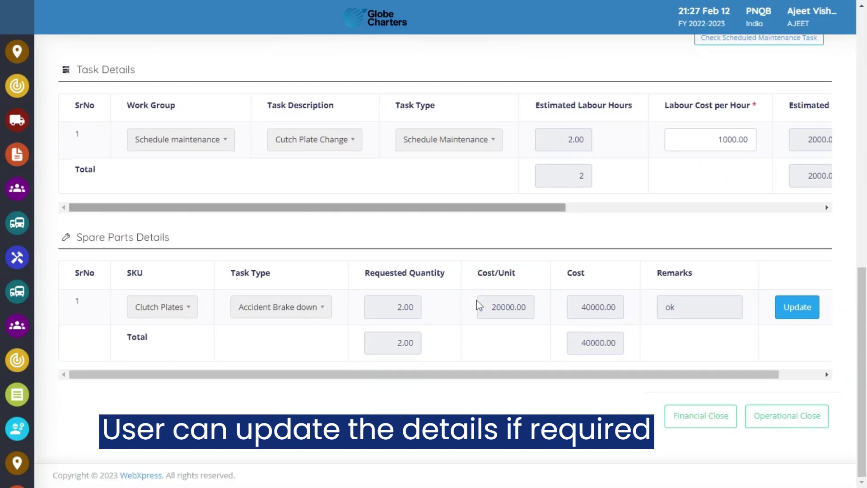
left_click(707, 426)
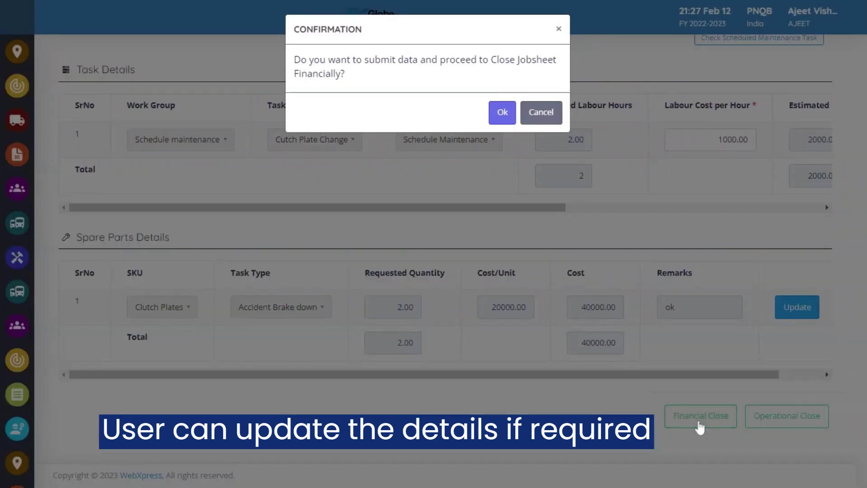
left_click(510, 121)
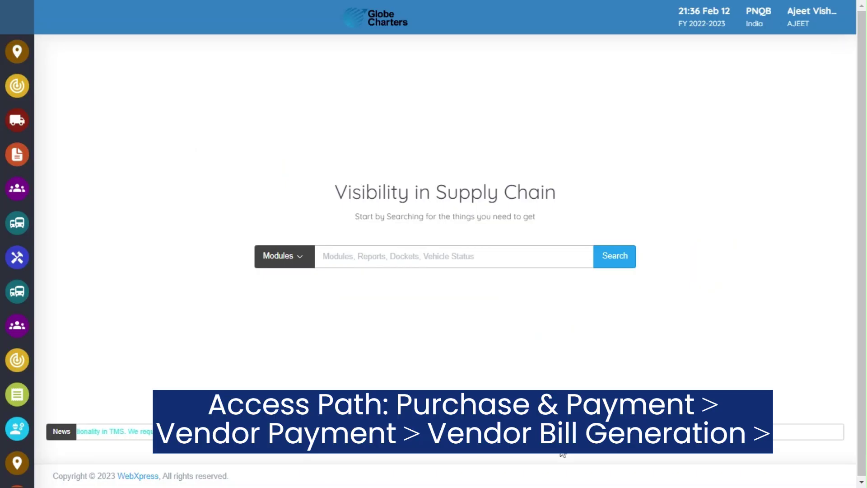
Step: Open the Vendor Bill Generation page under Vendor Payments in Purchase and Payments
mouse_move(18, 293)
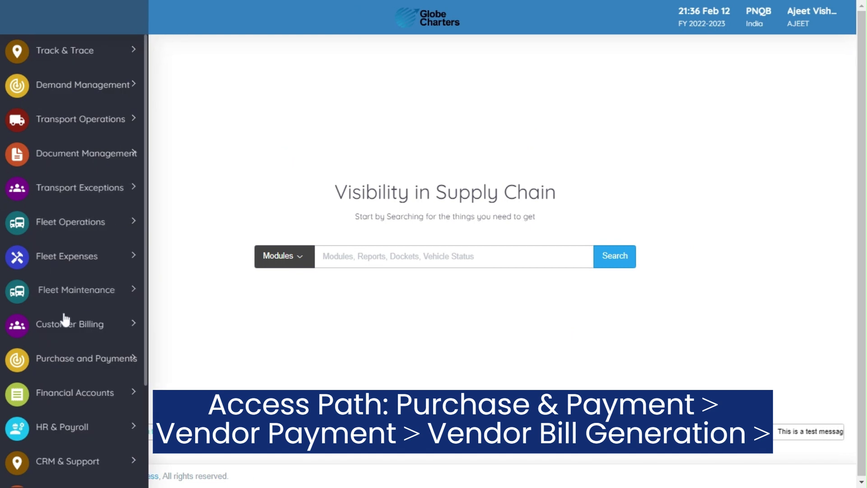
left_click(73, 360)
scroll(71, 357, "down", 5)
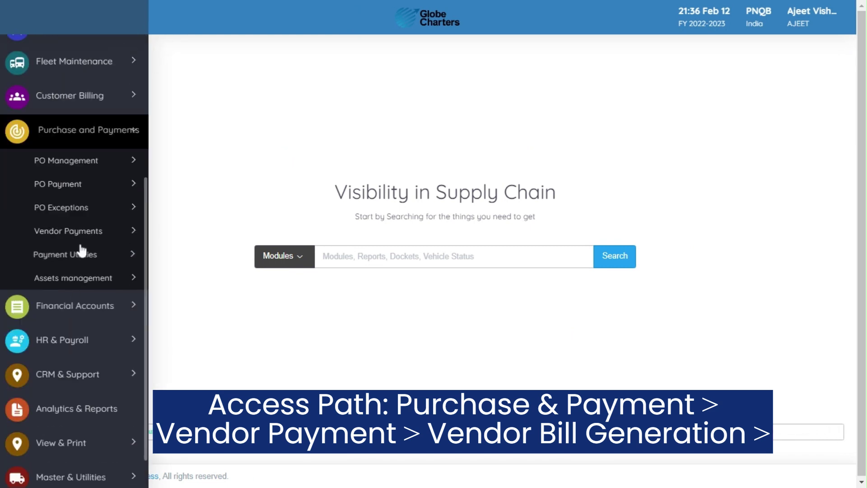
left_click(88, 231)
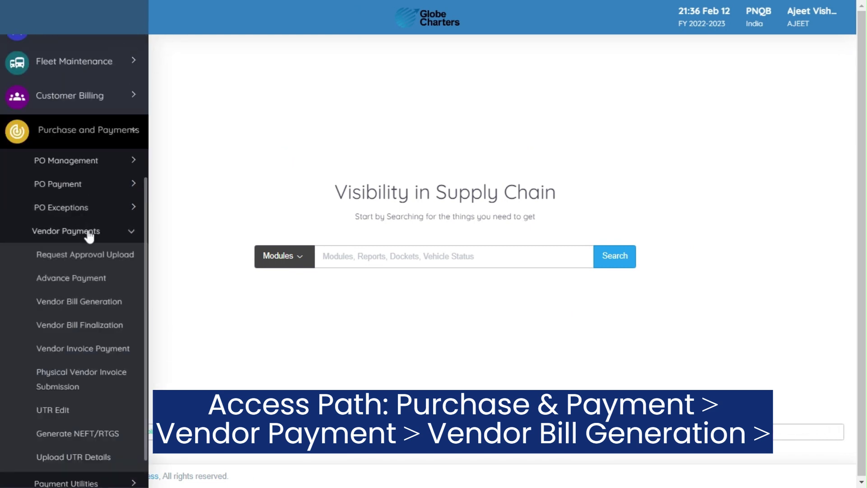
scroll(86, 253, "down", 3)
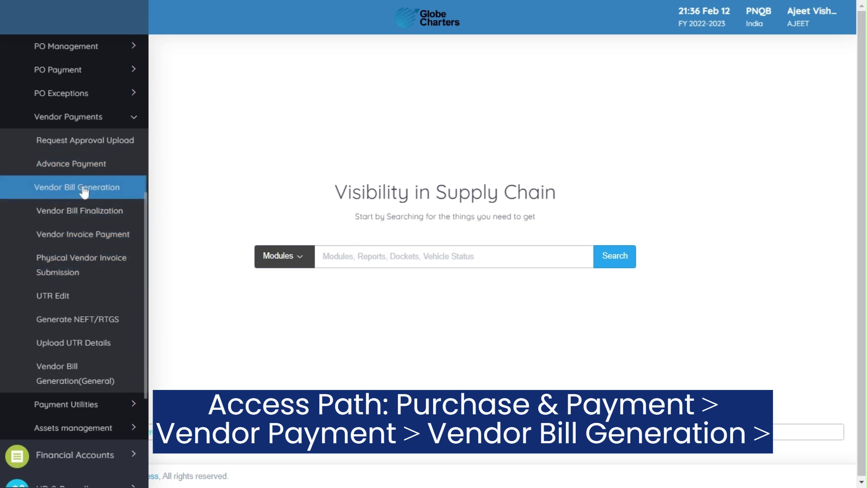
left_click(116, 194)
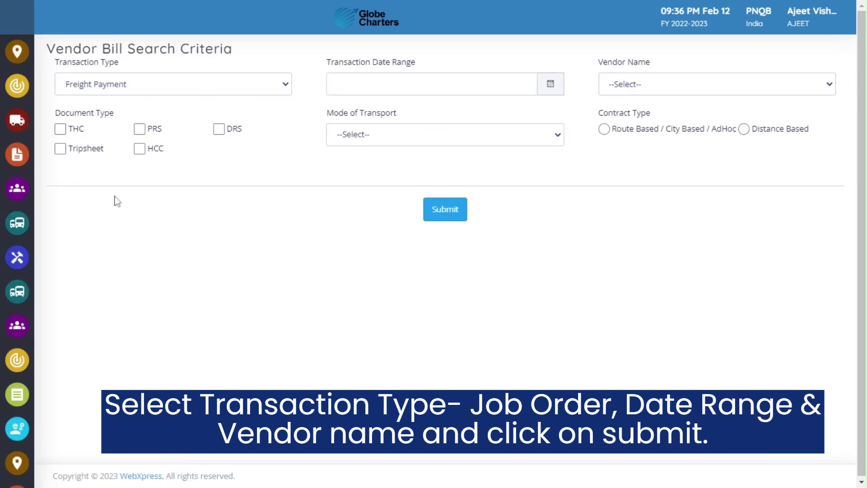
Step: Set the vendor bill search to transaction type Job Order with the date range 12/02/2023 - 12/02/2023
left_click(168, 91)
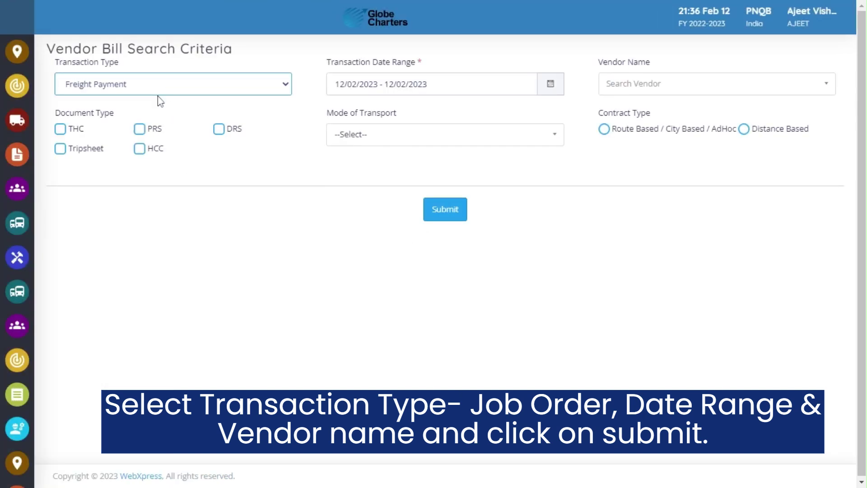
left_click(202, 117)
left_click(381, 84)
left_click(378, 111)
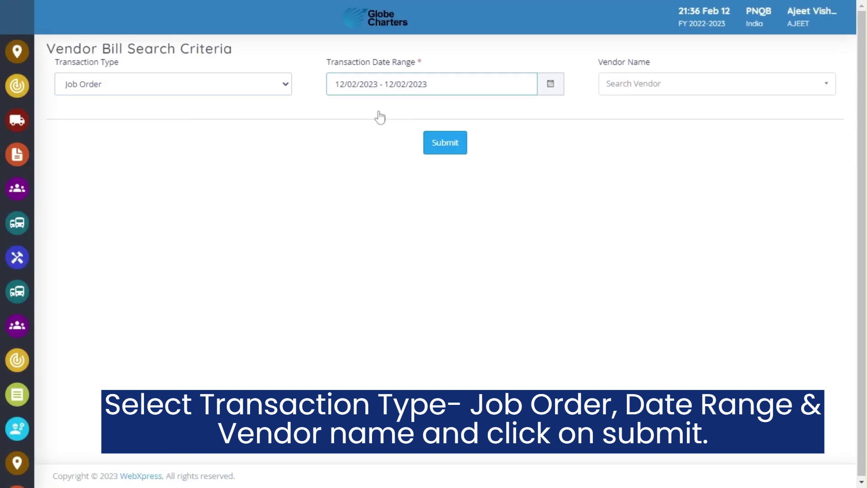
left_click(644, 87)
type("tata")
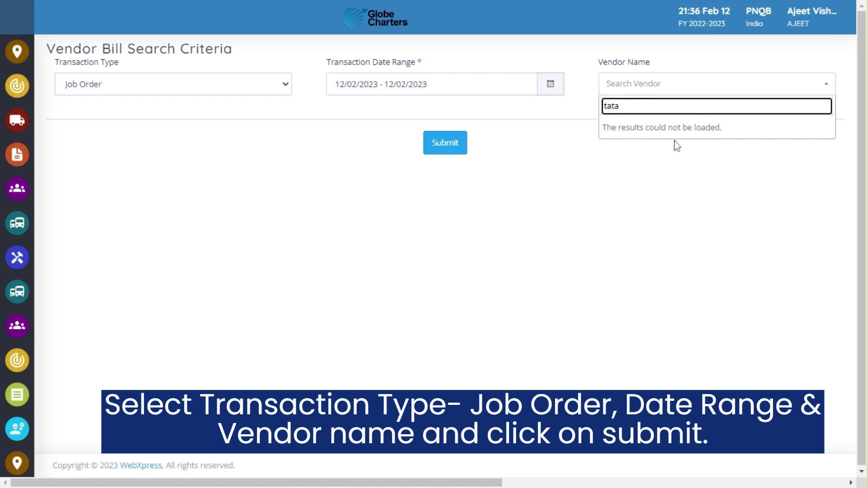
left_click(638, 131)
left_click(443, 155)
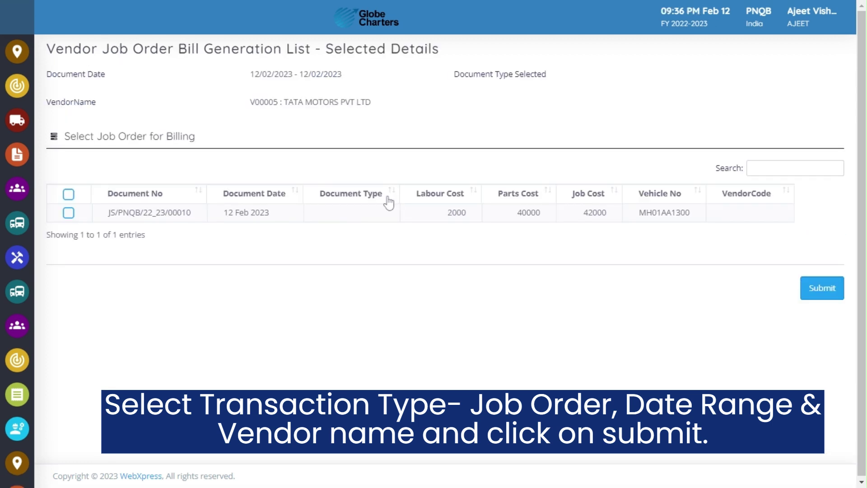
left_click(69, 195)
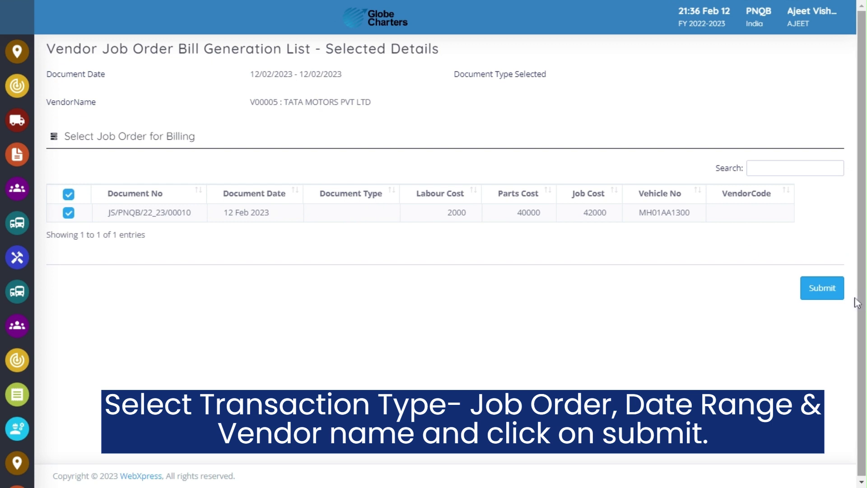
left_click(823, 294)
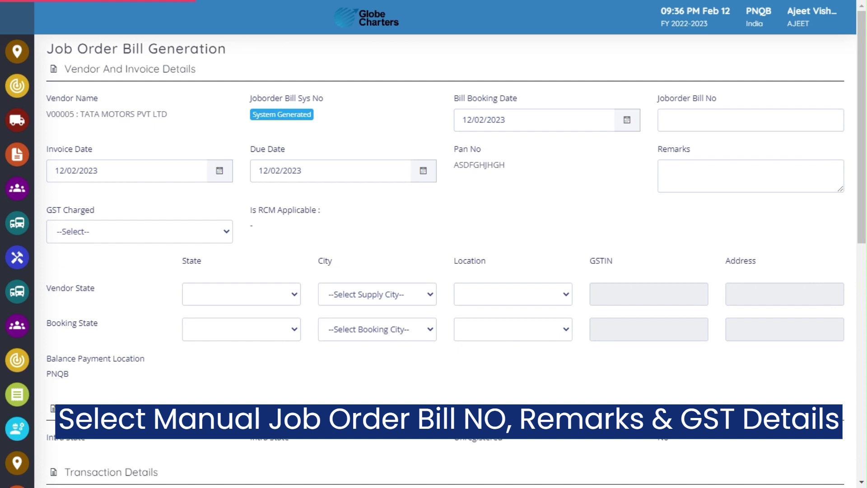
Step: Enter Joborder Bill No VN1234 and remarks ok, set GST Charged to Intra-State : SGST + CGST and the vendor state to Maharashtra, MUMBAI, MUMB
left_click(723, 121)
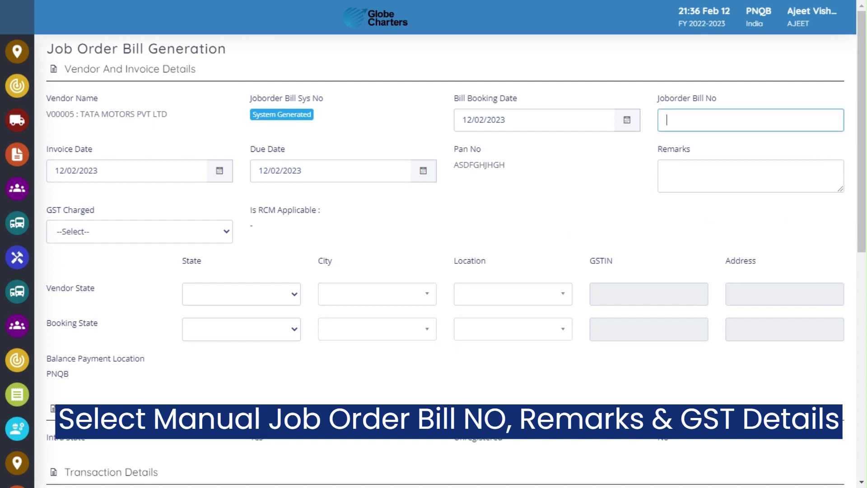
type("VN1234")
left_click(749, 176)
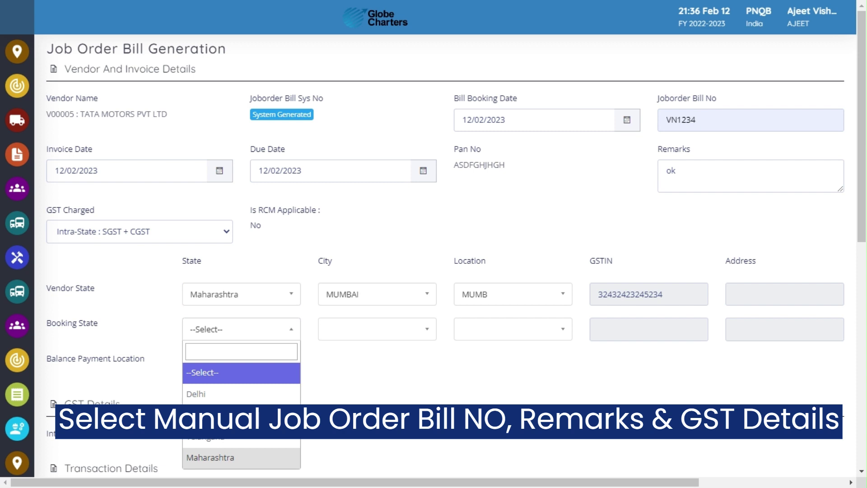
Step: Set the booking state to Maharashtra, with city MUMBAI and location MUMB
left_click(251, 455)
scroll(327, 330, "down", 3)
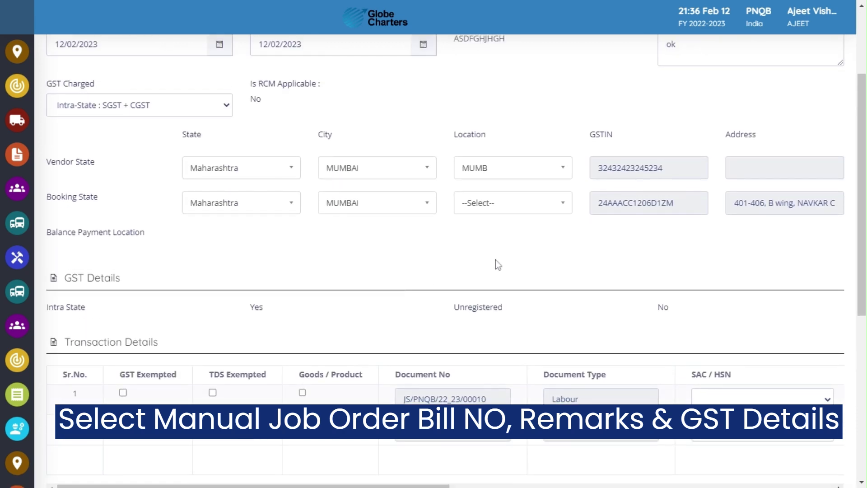
left_click(531, 209)
scroll(497, 316, "down", 3)
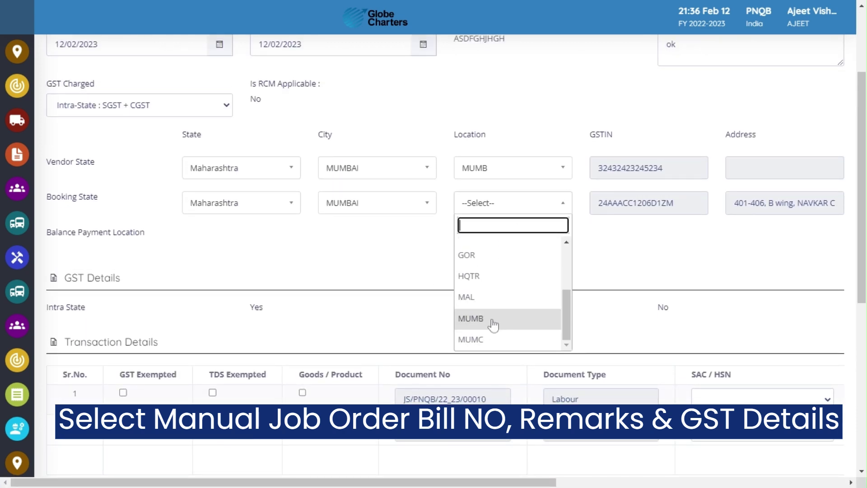
left_click(494, 321)
left_click(485, 320)
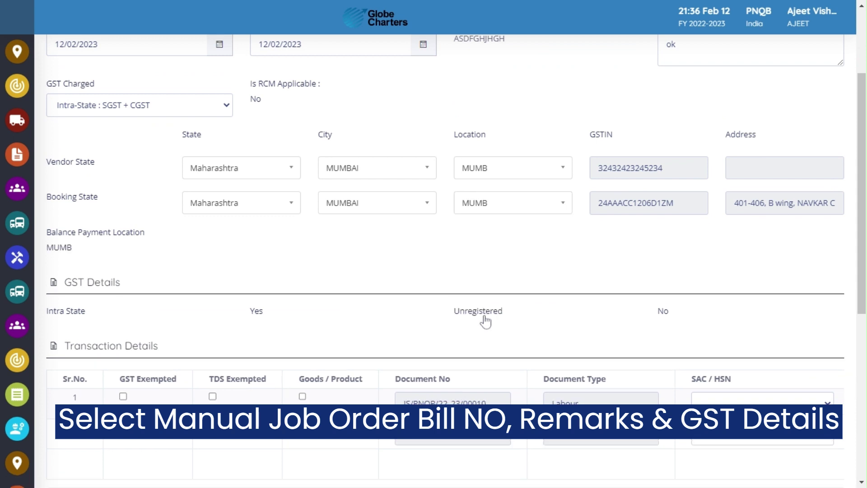
Step: Check the labour and part amounts and the Bill Amount, and submit the job order bill with confirmation
scroll(470, 309, "down", 3)
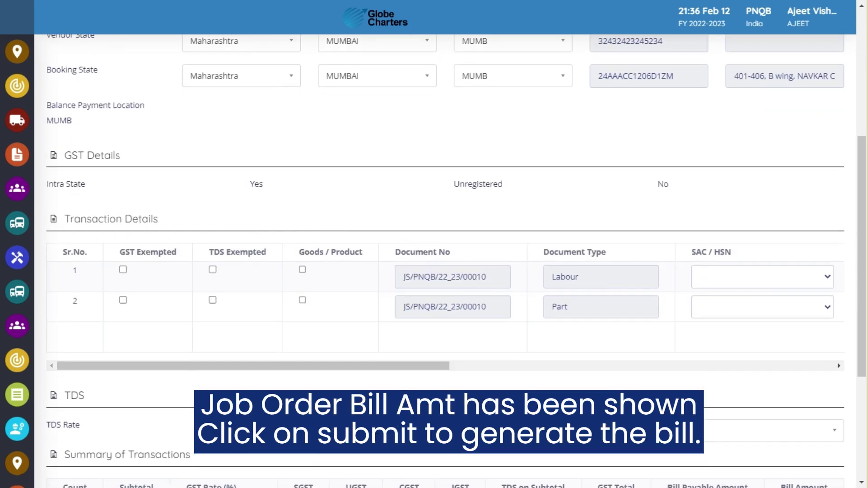
left_click_drag(414, 367, 816, 368)
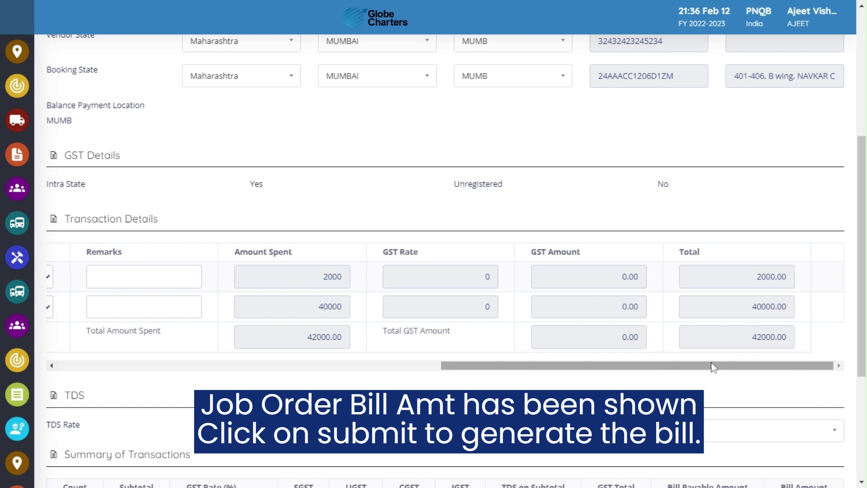
left_click_drag(683, 370, 523, 370)
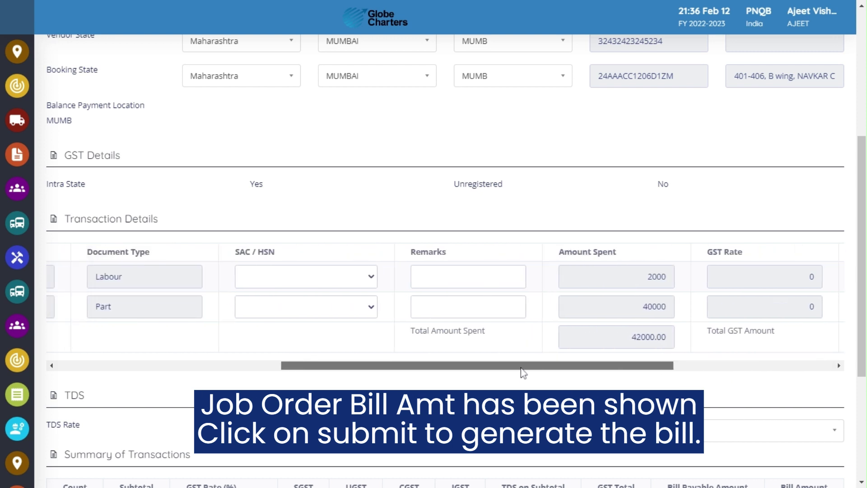
scroll(523, 370, "down", 2)
scroll(522, 371, "down", 2)
left_click_drag(775, 308, 831, 309)
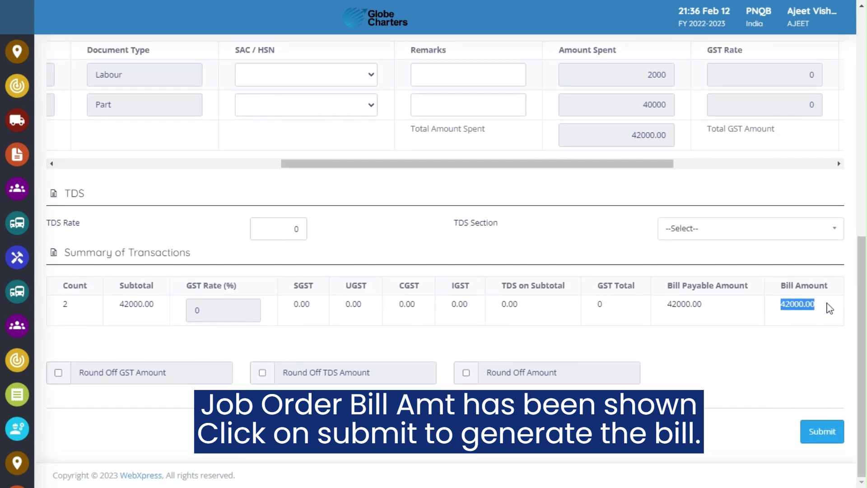
left_click(791, 343)
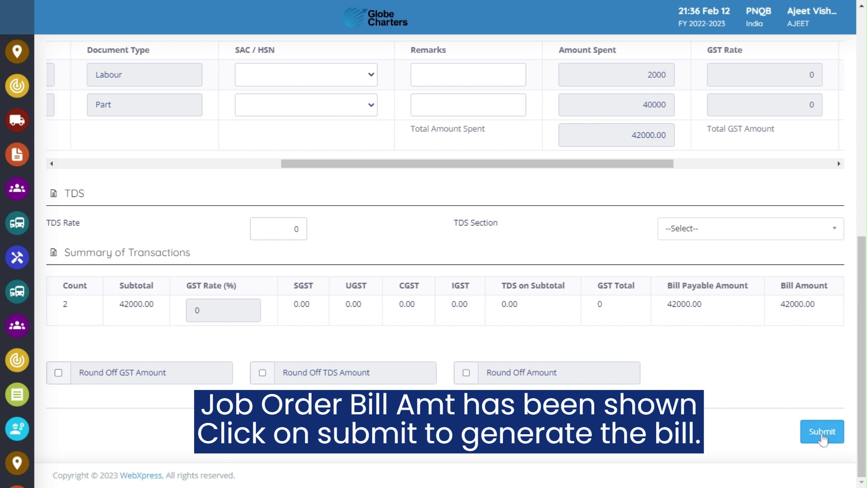
left_click(821, 435)
left_click(500, 61)
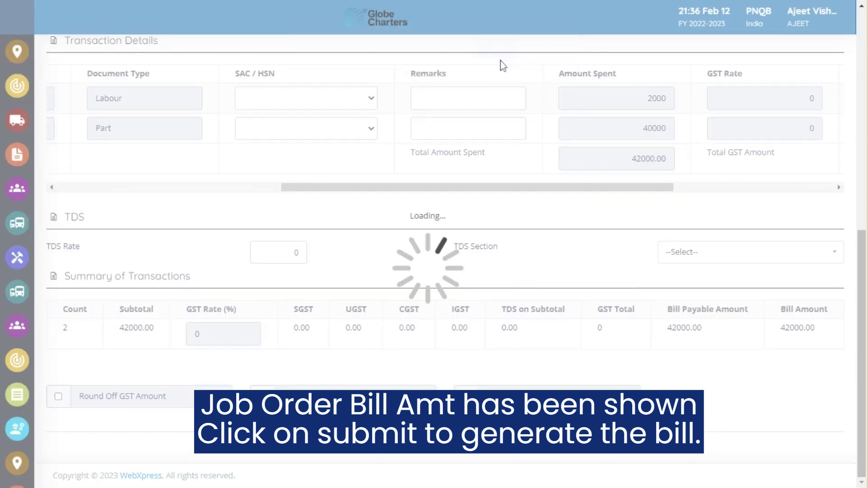